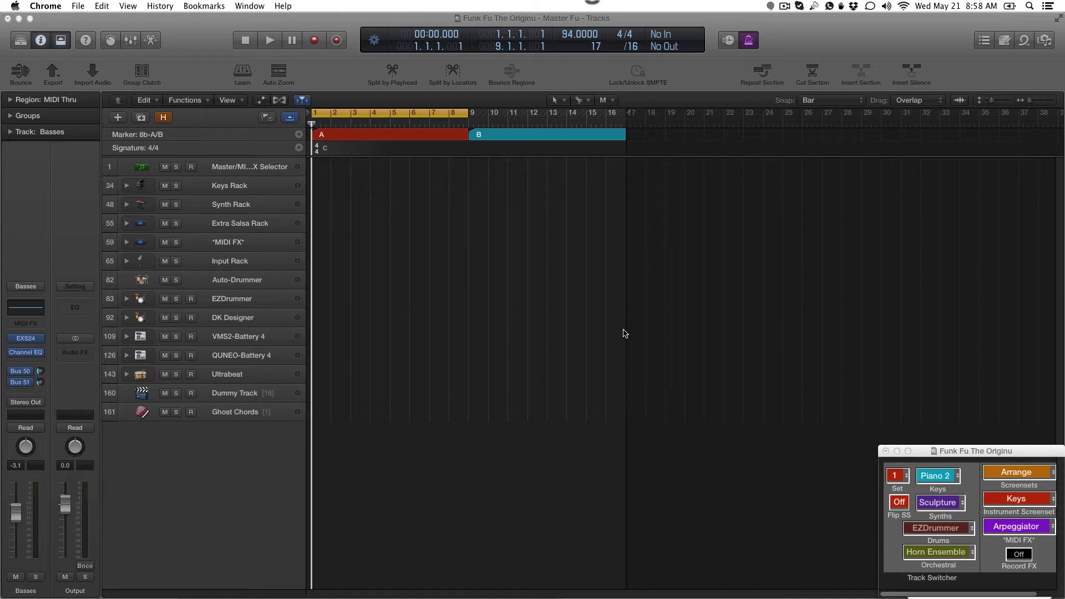
- Select the Keys Rack track, then expand and collapse its stack to inspect its subtracks
{"action": "left_click", "coordinate": [241, 189]}
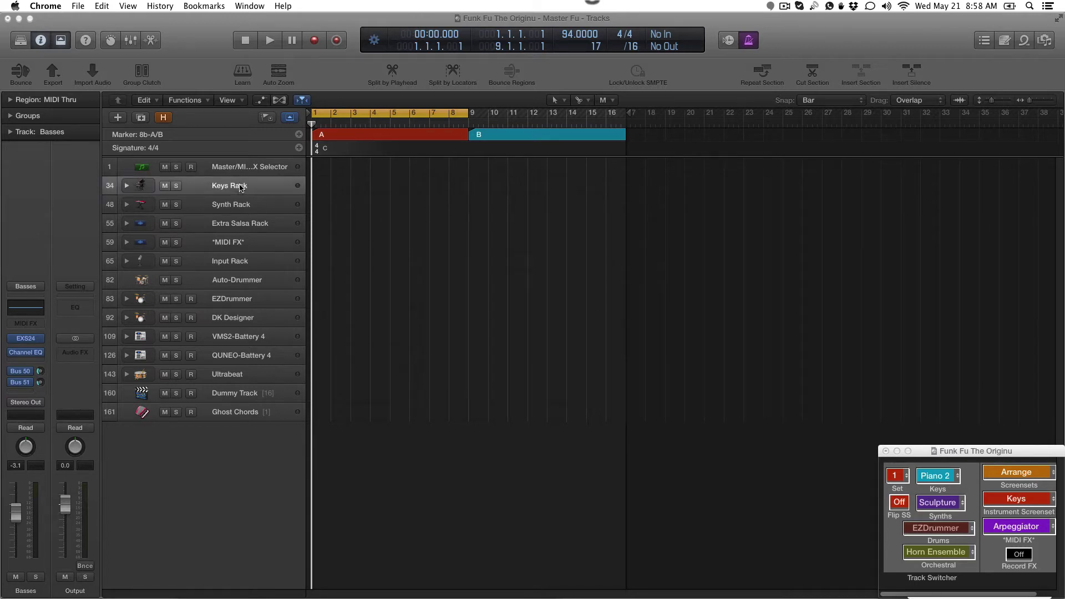
{"action": "left_click", "coordinate": [127, 186]}
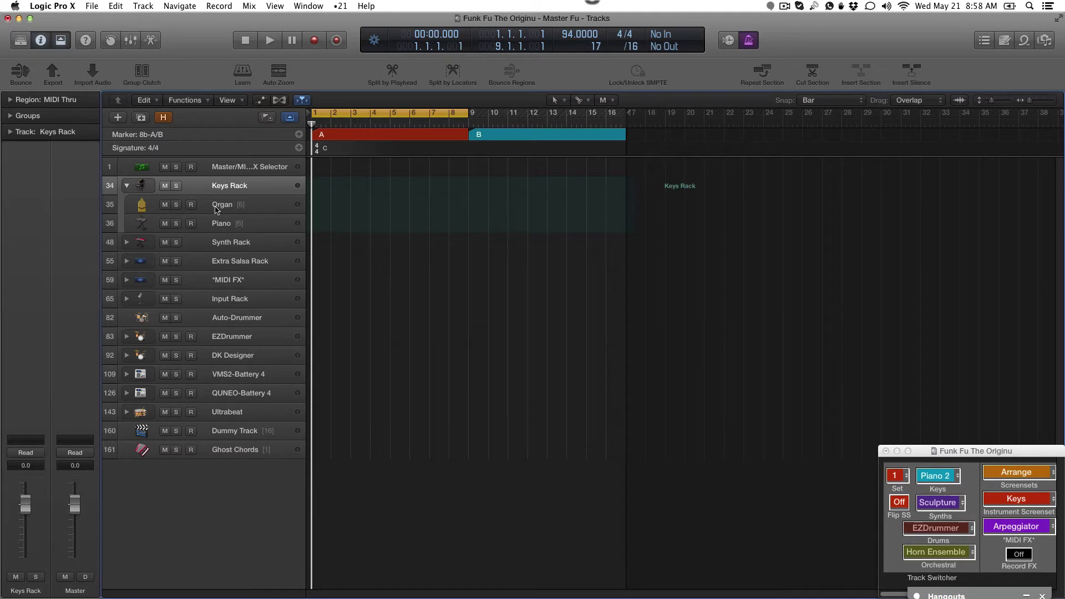
{"action": "left_click", "coordinate": [126, 186]}
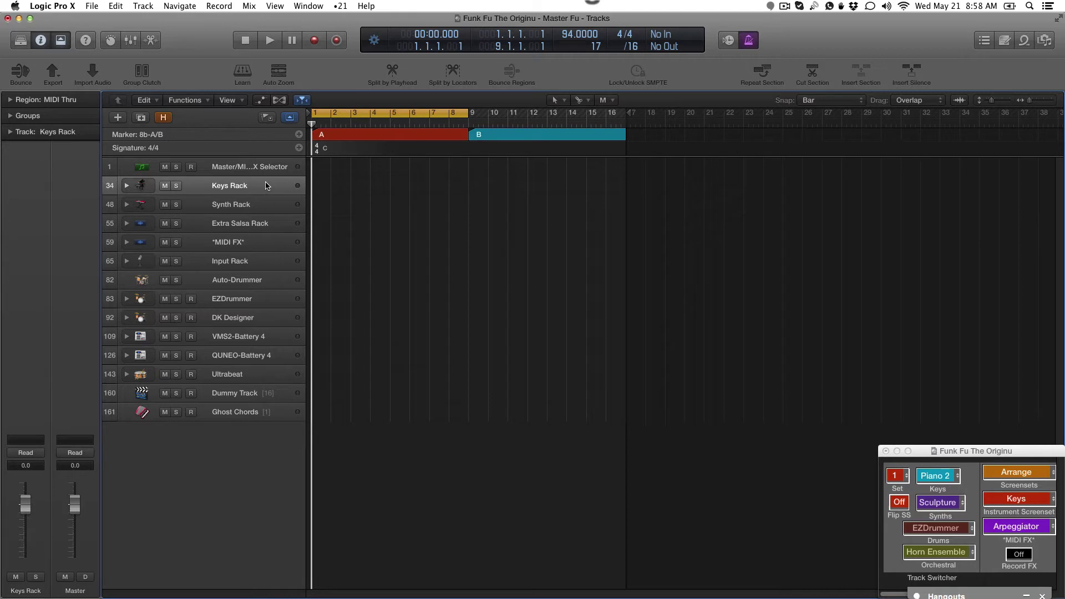
- Select the drum tracks EZDrummer through Ultrabeat and view their track menu without flattening anything
{"action": "left_click", "coordinate": [262, 301]}
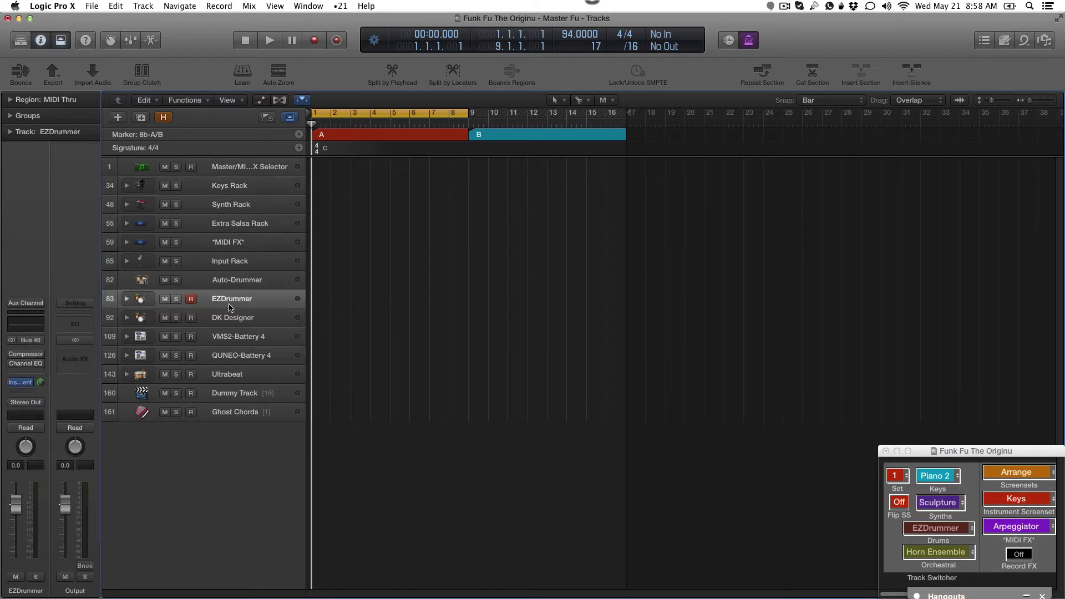
{"action": "left_click", "coordinate": [241, 377], "text": "shift"}
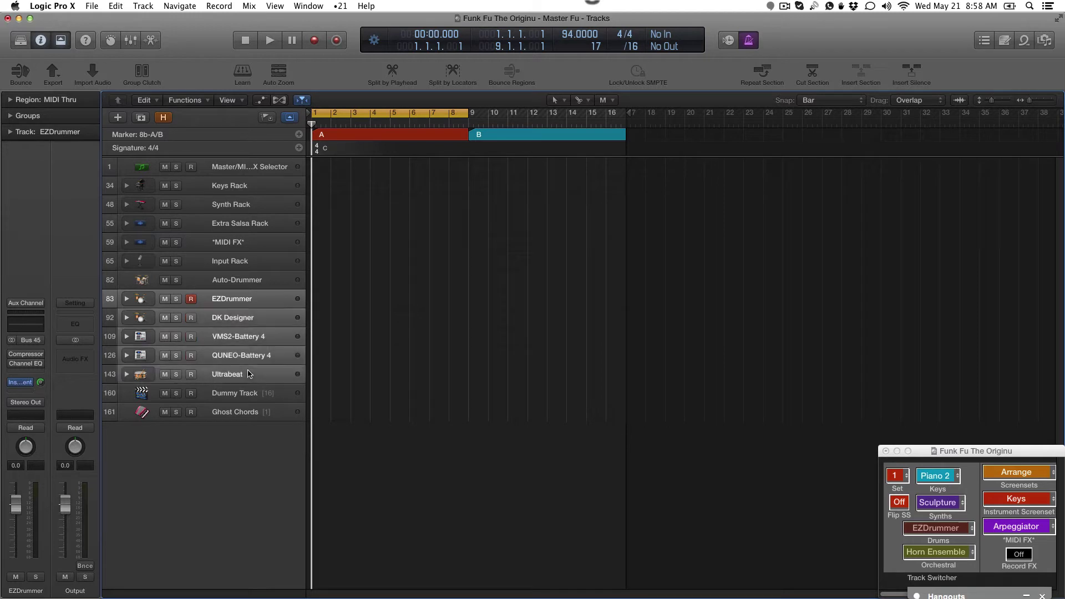
{"action": "right_click", "coordinate": [262, 318]}
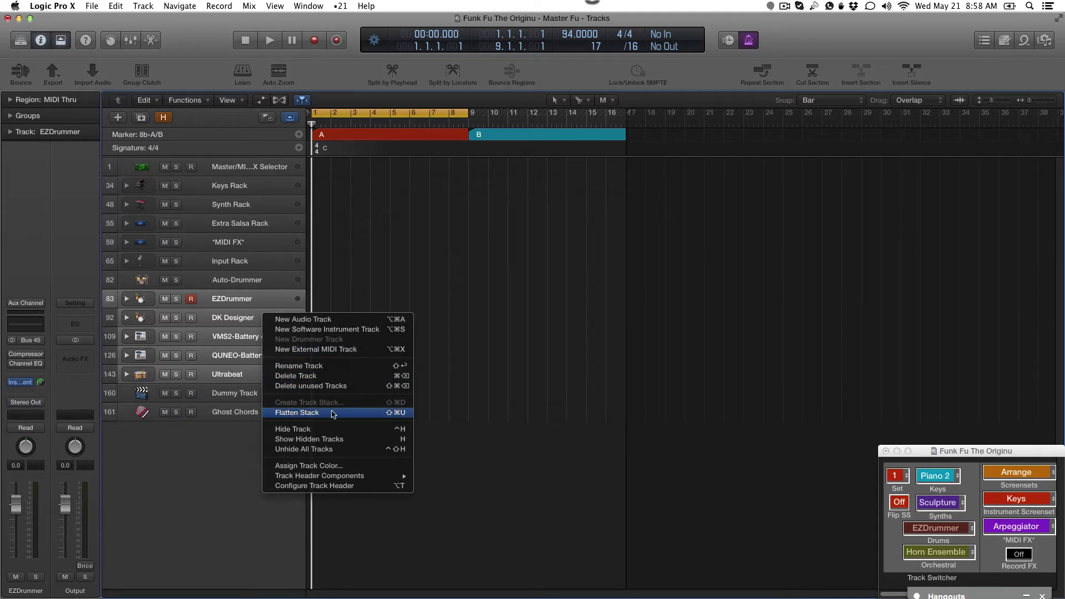
{"action": "left_click", "coordinate": [234, 343]}
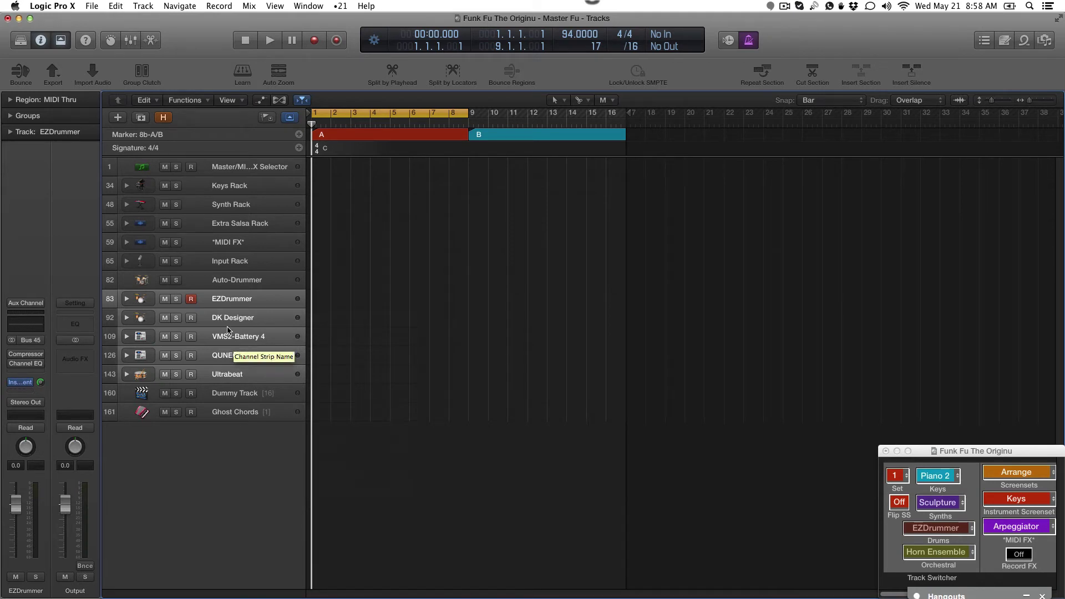
- Expand the EZDrummer, DK Designer, VMS2-Battery 4, QUNEO-Battery 4 and Ultrabeat stacks, then reselect EZDrummer
{"action": "left_click", "coordinate": [127, 300]}
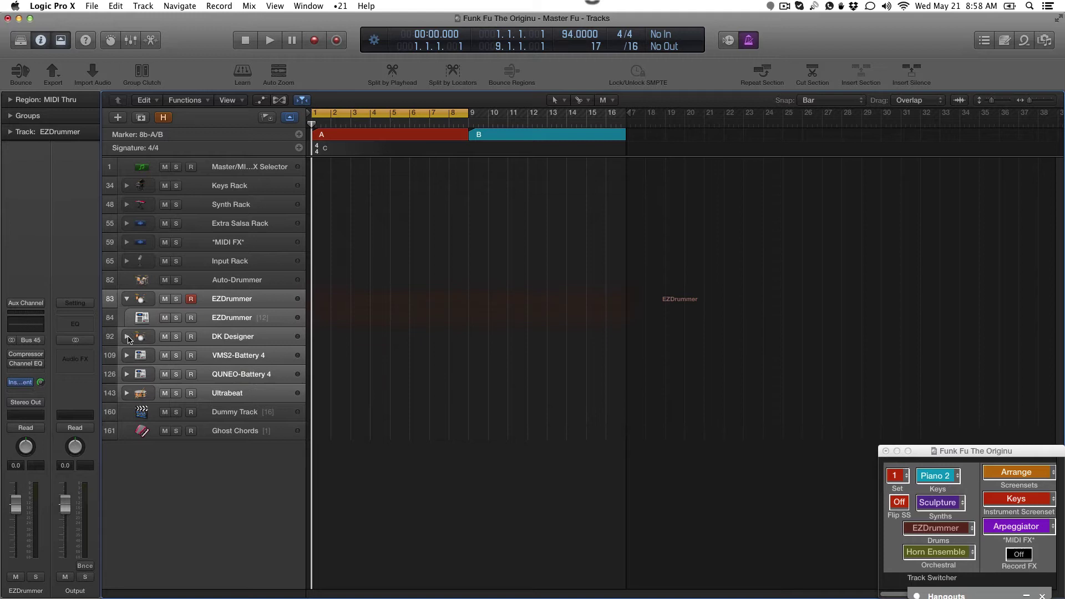
{"action": "left_click", "coordinate": [127, 337]}
{"action": "left_click", "coordinate": [126, 374]}
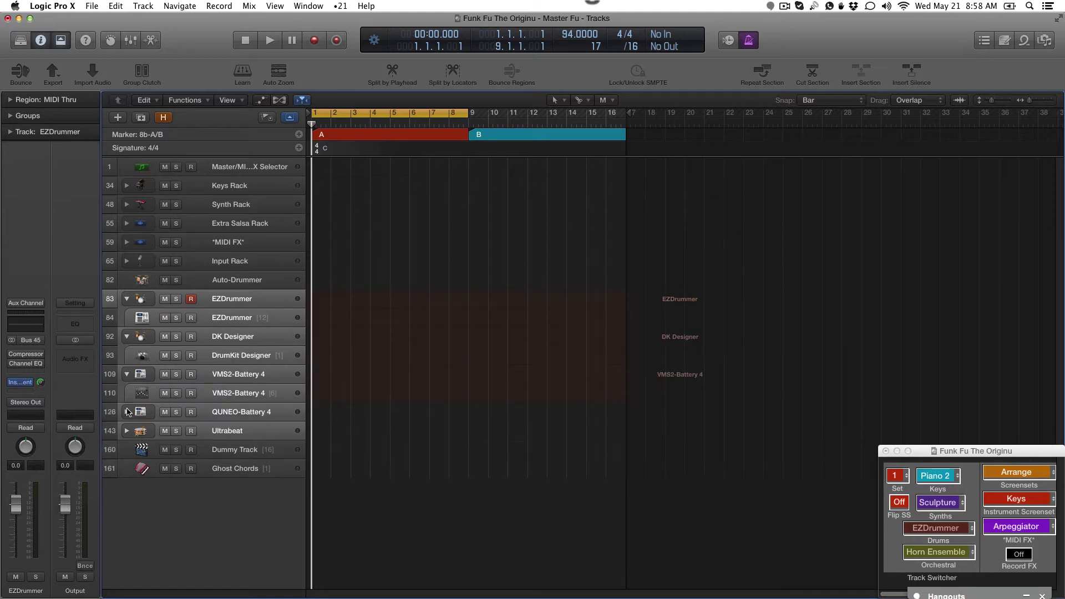
{"action": "left_click", "coordinate": [127, 412]}
{"action": "left_click", "coordinate": [127, 450]}
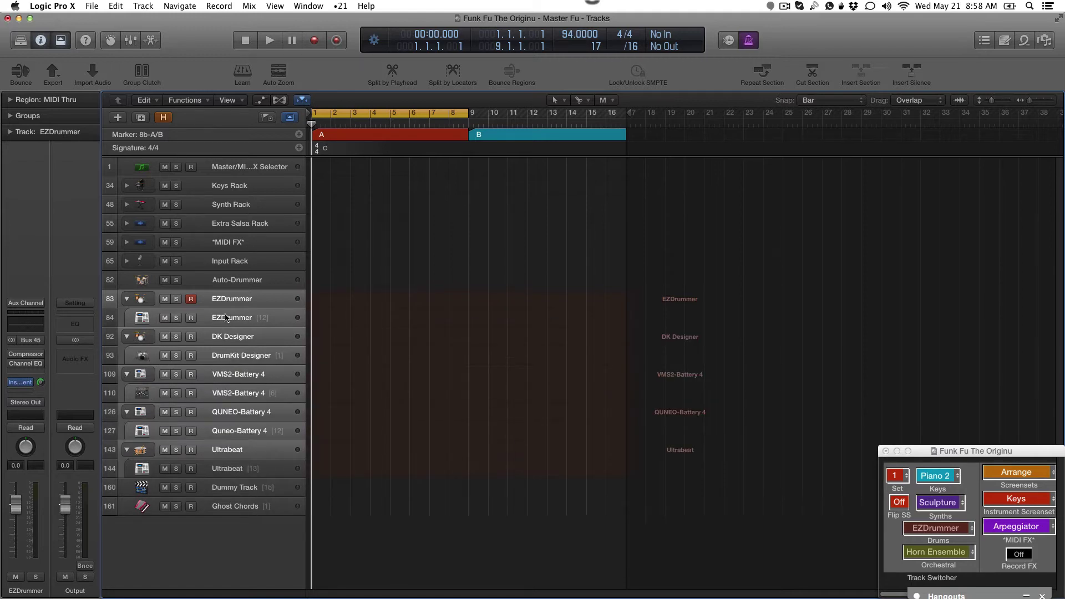
{"action": "left_click", "coordinate": [239, 297]}
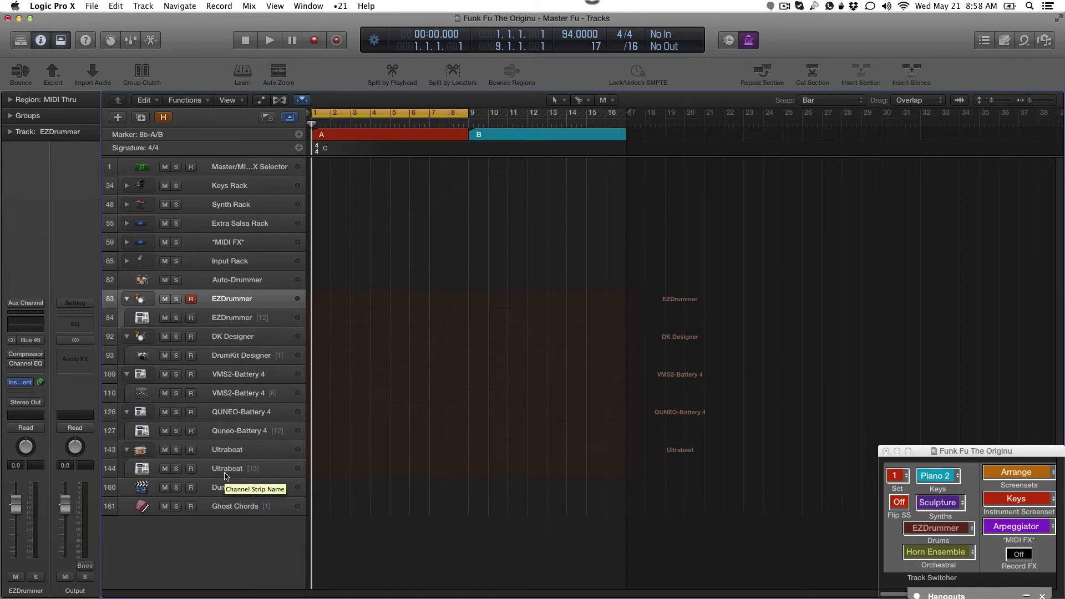
- Reveal hidden tracks and inspect the Aux 77–83 and Kick In tracks
{"action": "left_click", "coordinate": [233, 323]}
{"action": "left_click", "coordinate": [164, 118]}
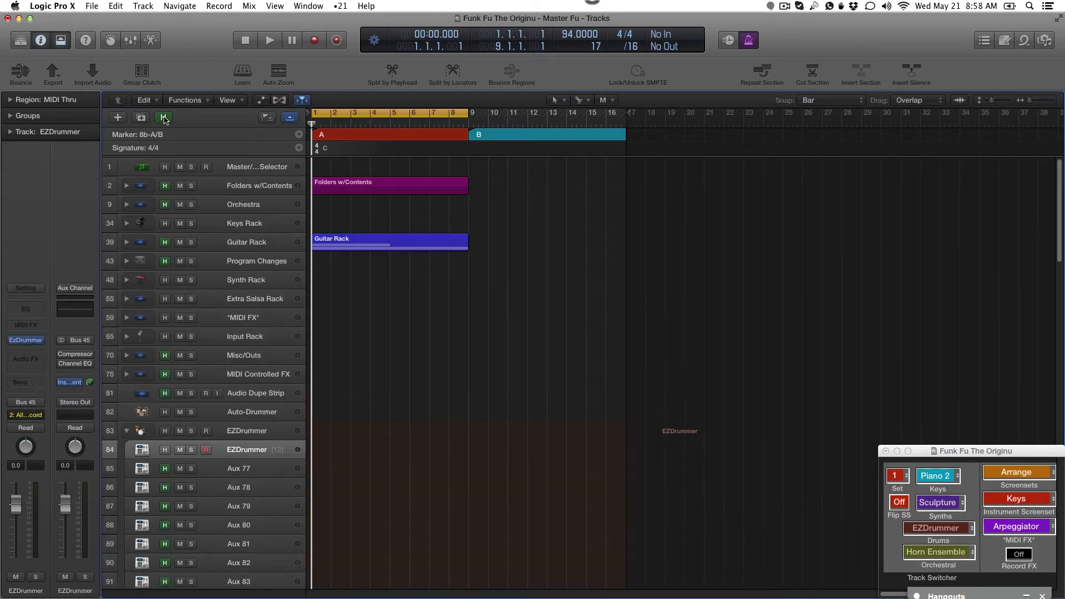
{"action": "scroll", "coordinate": [252, 374], "scroll_direction": "down", "scroll_amount": 3}
{"action": "left_click", "coordinate": [253, 350]}
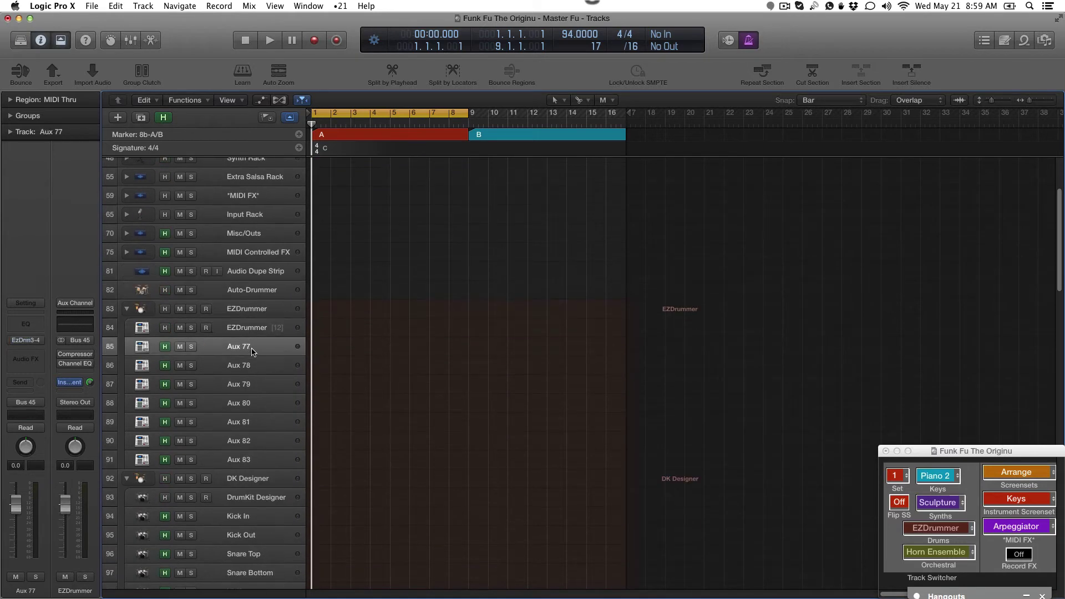
{"action": "left_click", "coordinate": [263, 461], "text": "shift"}
{"action": "scroll", "coordinate": [260, 441], "scroll_direction": "down", "scroll_amount": 5}
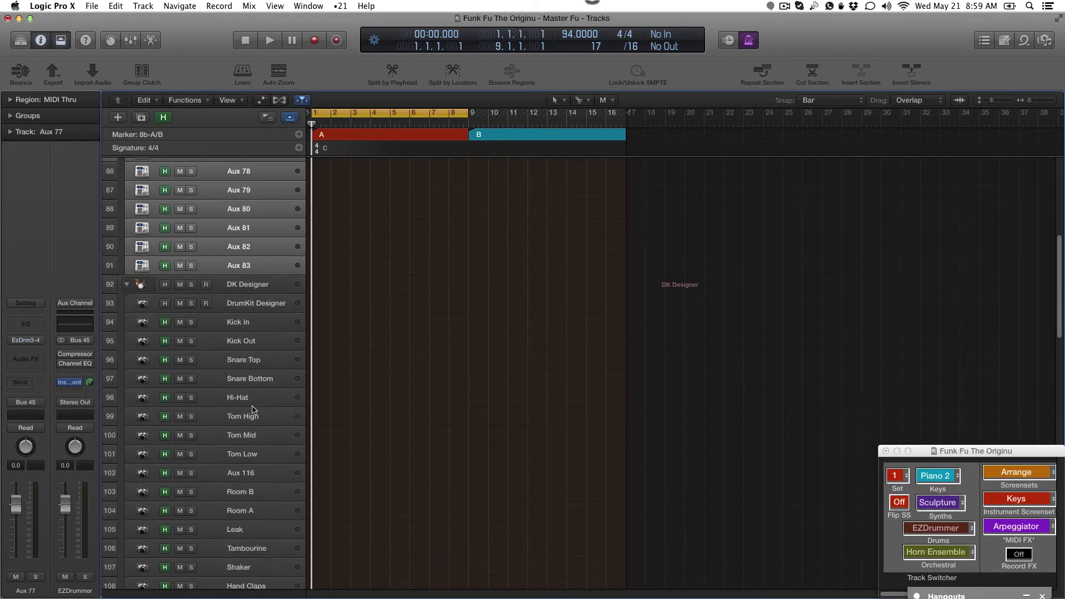
{"action": "left_click", "coordinate": [231, 322]}
{"action": "scroll", "coordinate": [250, 374], "scroll_direction": "down", "scroll_amount": 3}
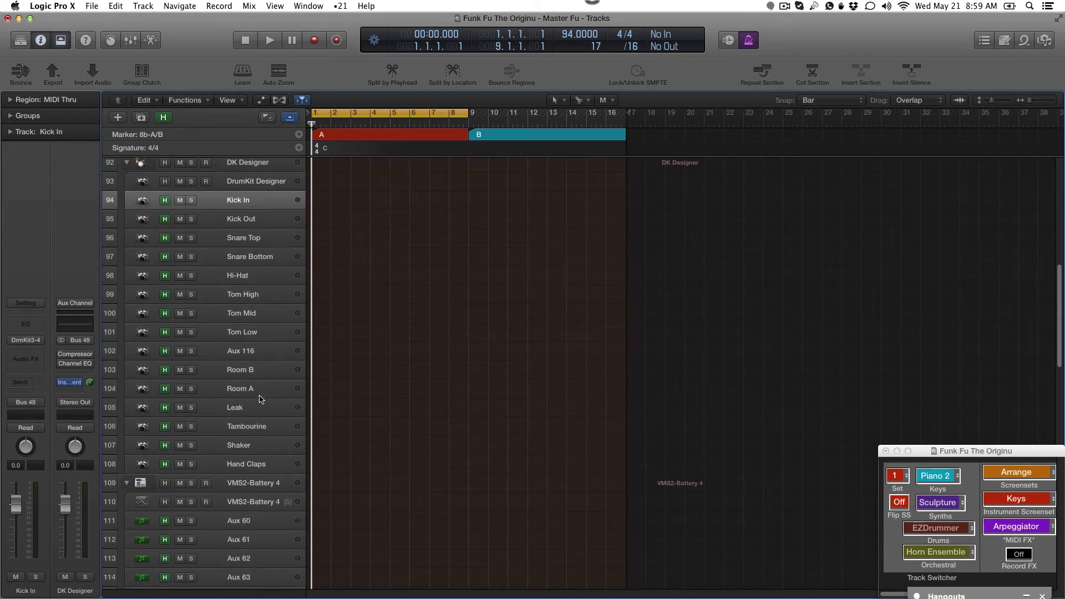
{"action": "scroll", "coordinate": [281, 425], "scroll_direction": "down", "scroll_amount": 4}
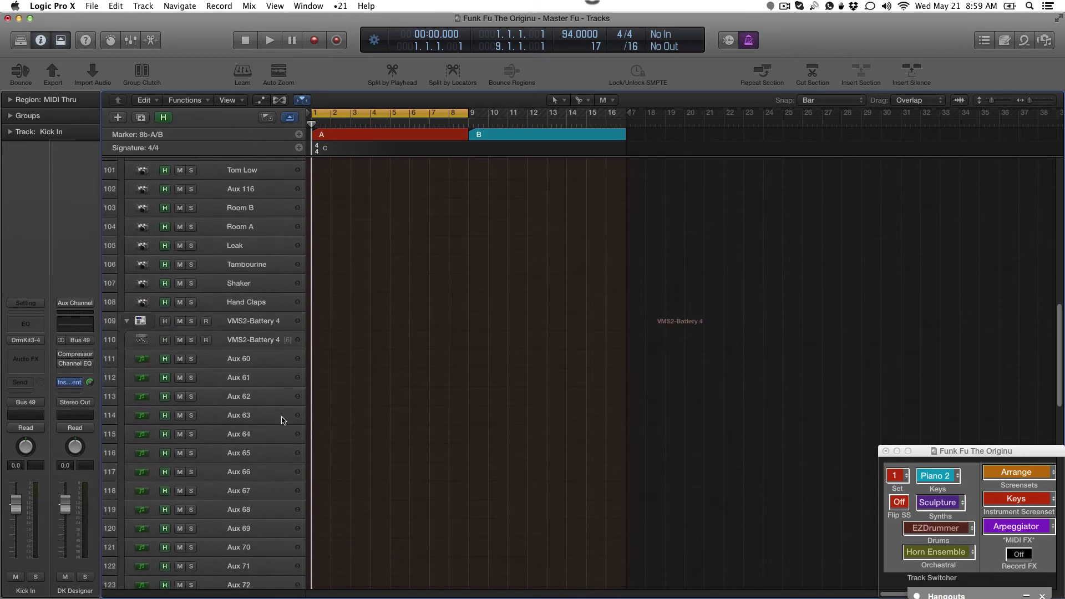
{"action": "scroll", "coordinate": [281, 420], "scroll_direction": "up", "scroll_amount": 3}
{"action": "scroll", "coordinate": [281, 418], "scroll_direction": "up", "scroll_amount": 2}
{"action": "scroll", "coordinate": [280, 417], "scroll_direction": "up", "scroll_amount": 3}
{"action": "scroll", "coordinate": [280, 414], "scroll_direction": "up", "scroll_amount": 3}
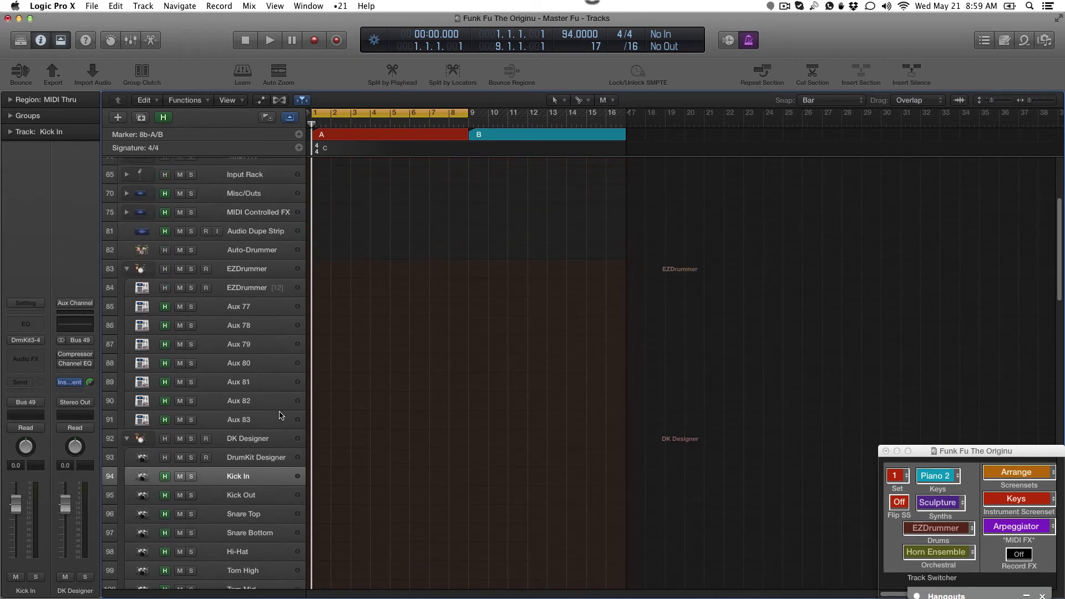
- Collapse the five drum stacks, re-hide hidden tracks, and move Dummy Track below Ghost Chords
{"action": "left_click", "coordinate": [127, 440]}
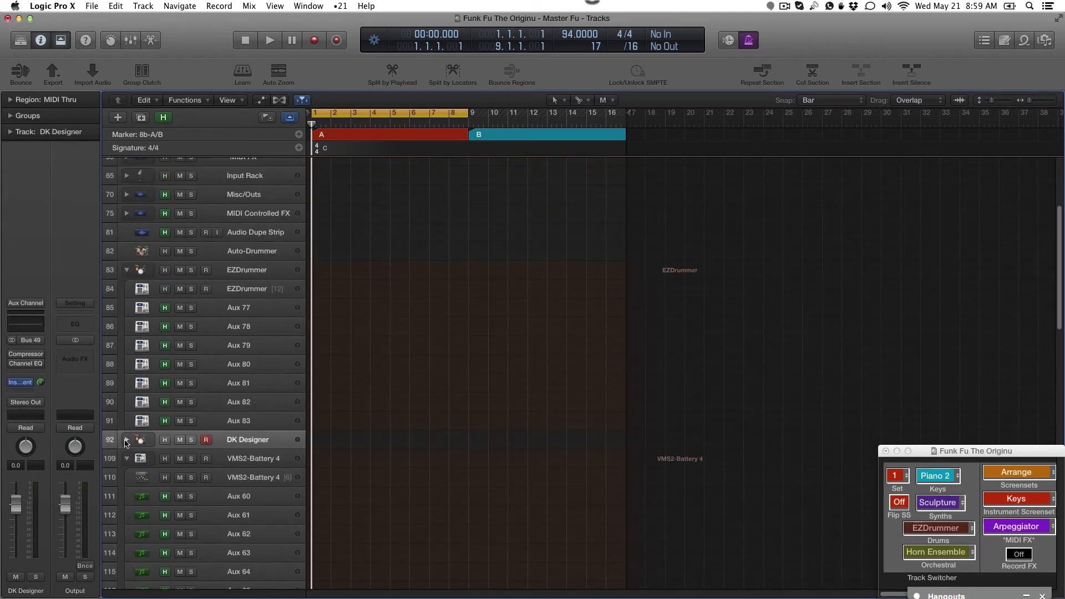
{"action": "left_click", "coordinate": [127, 270]}
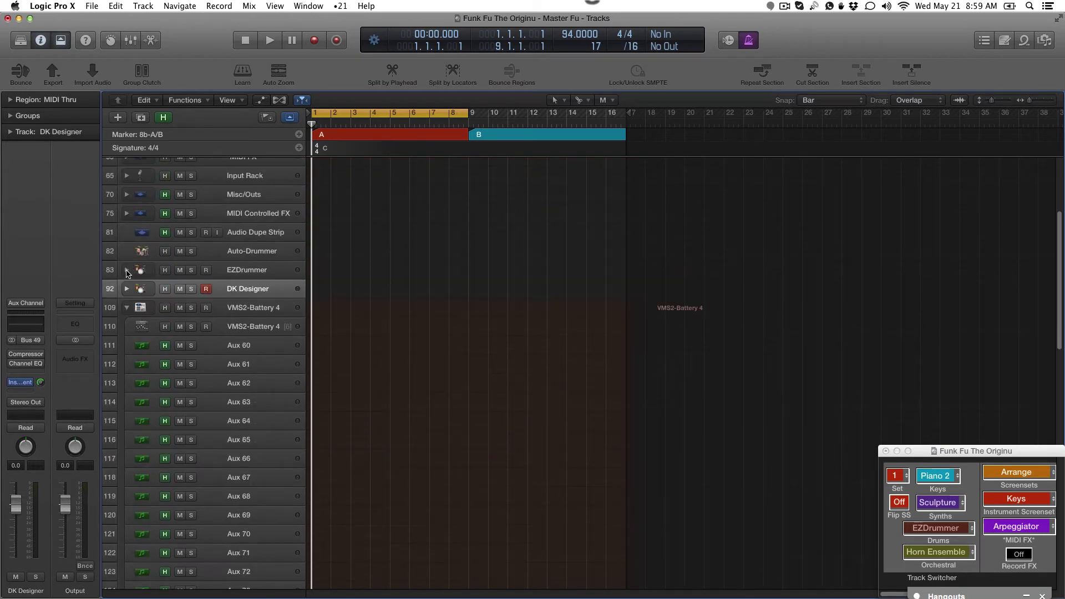
{"action": "left_click", "coordinate": [126, 308]}
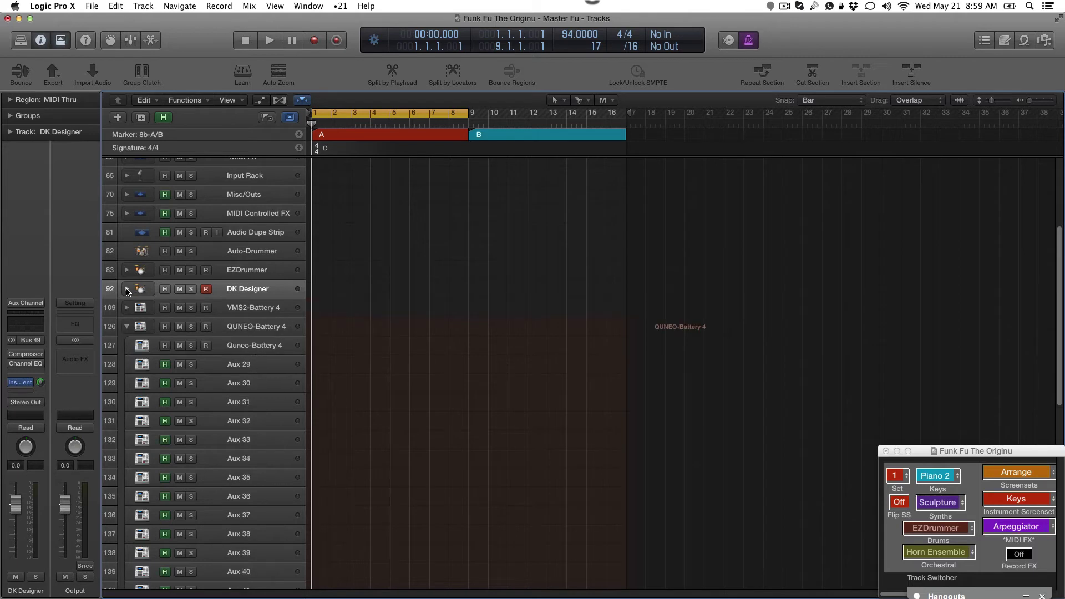
{"action": "left_click", "coordinate": [127, 327]}
{"action": "left_click", "coordinate": [127, 344]}
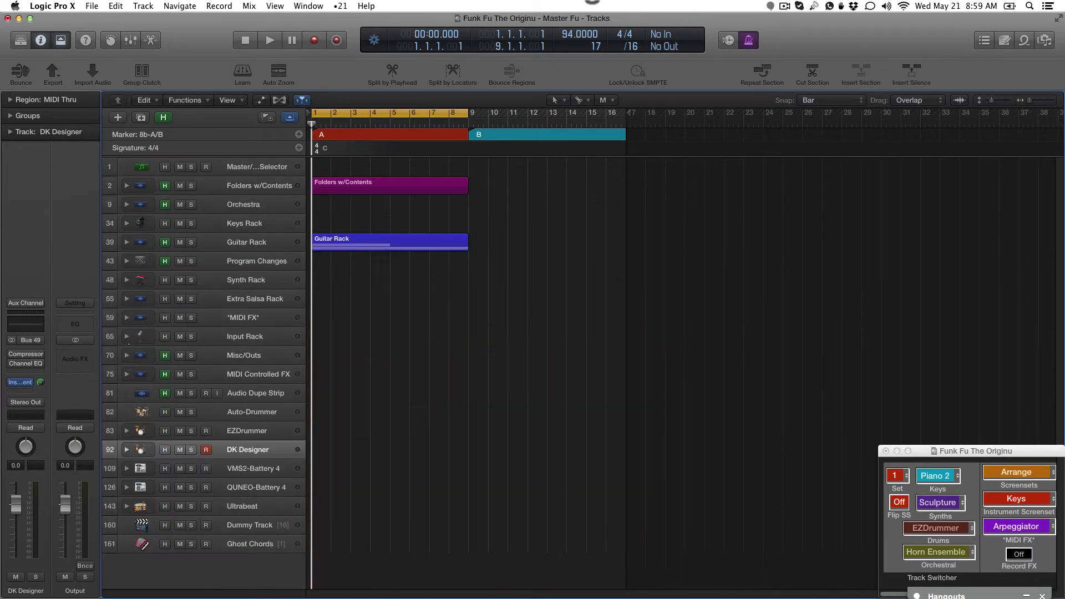
{"action": "left_click", "coordinate": [164, 117]}
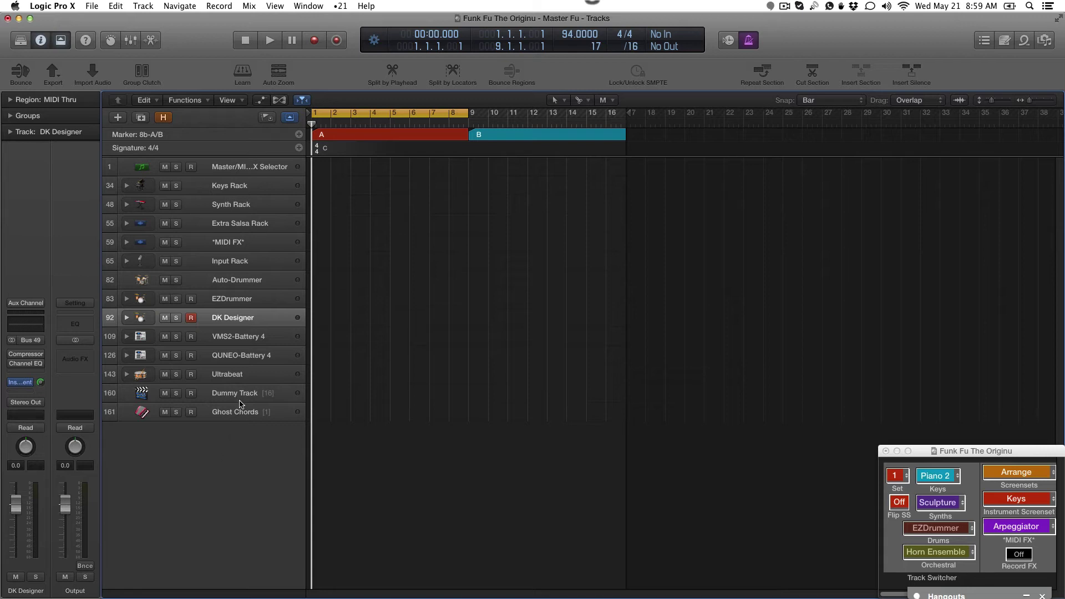
{"action": "left_click", "coordinate": [300, 413]}
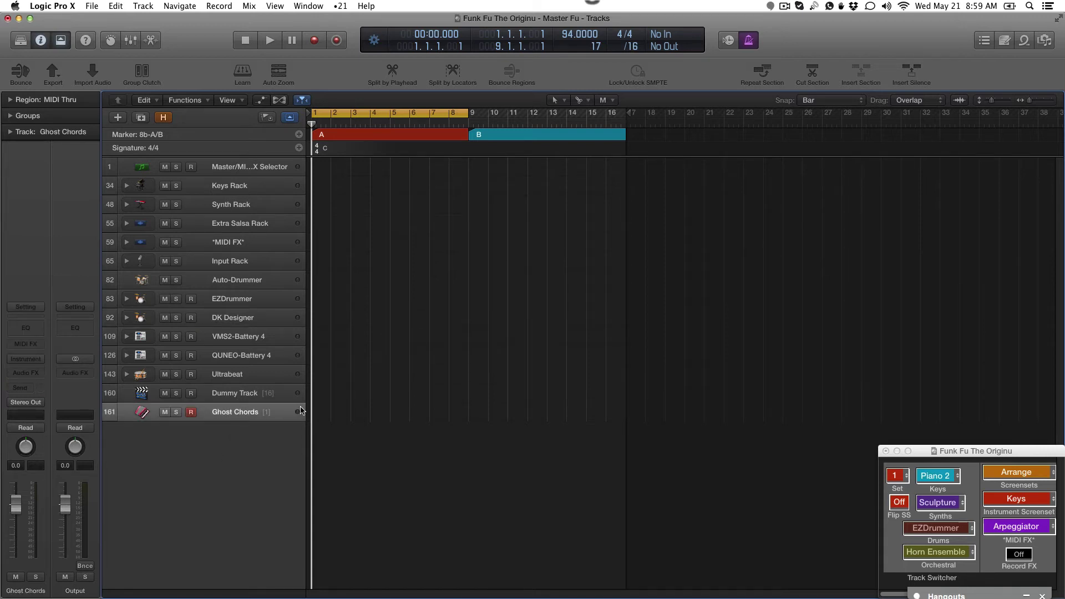
{"action": "left_click_drag", "start_coordinate": [263, 391], "coordinate": [241, 413]}
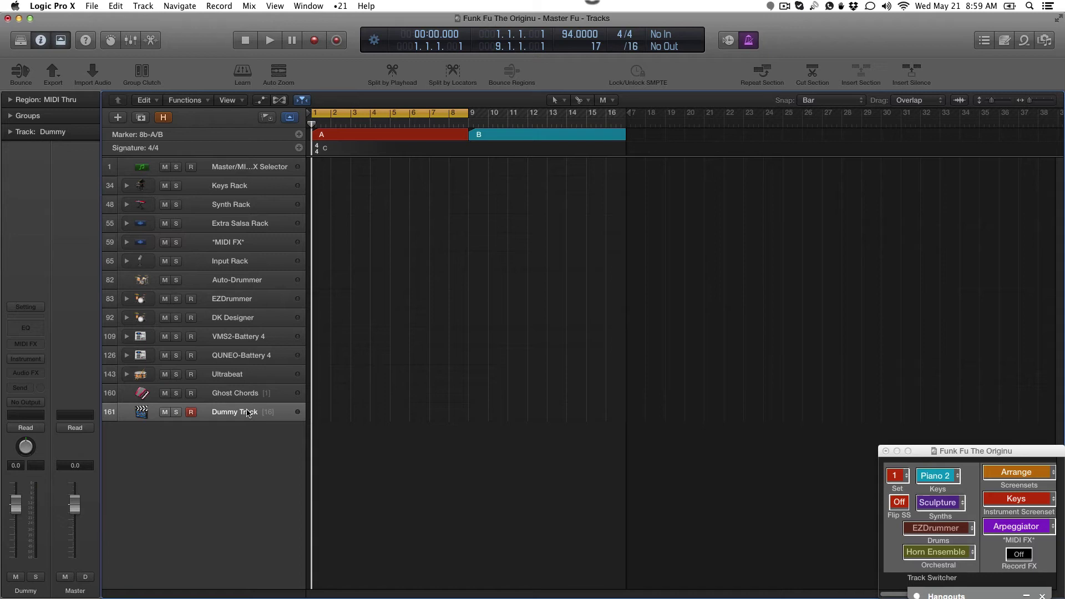
- Create a folder track stack (Sub 12) from Dummy Track
{"action": "right_click", "coordinate": [247, 412]}
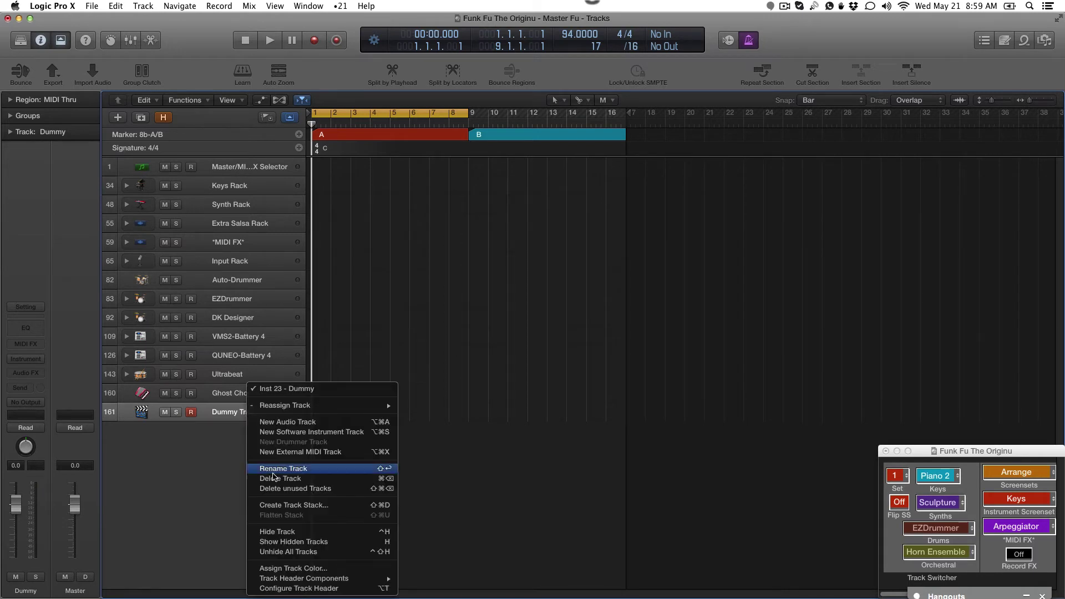
{"action": "left_click", "coordinate": [303, 505]}
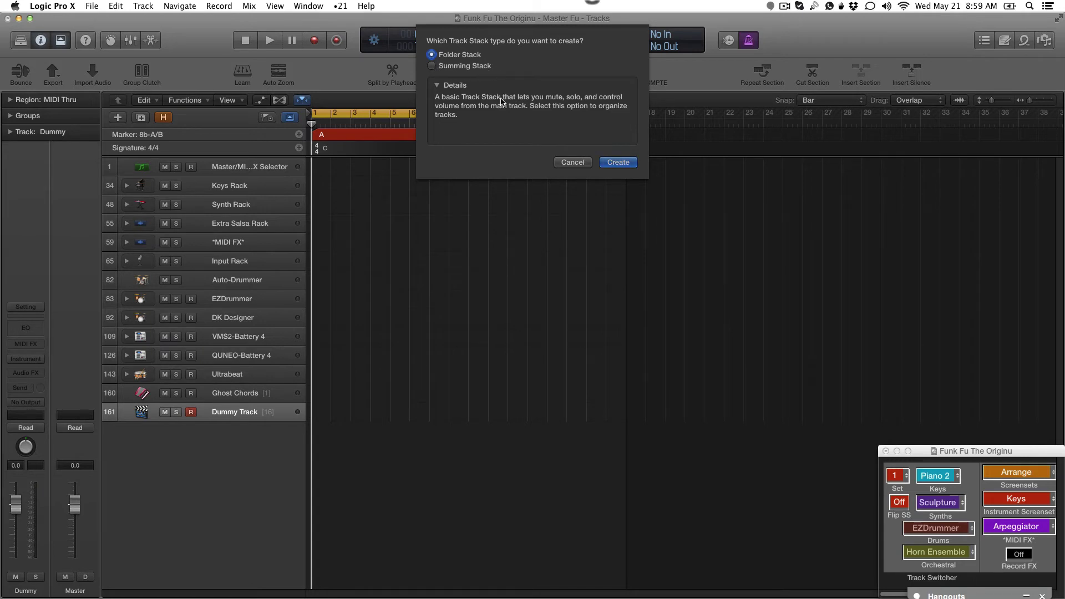
{"action": "left_click", "coordinate": [448, 68]}
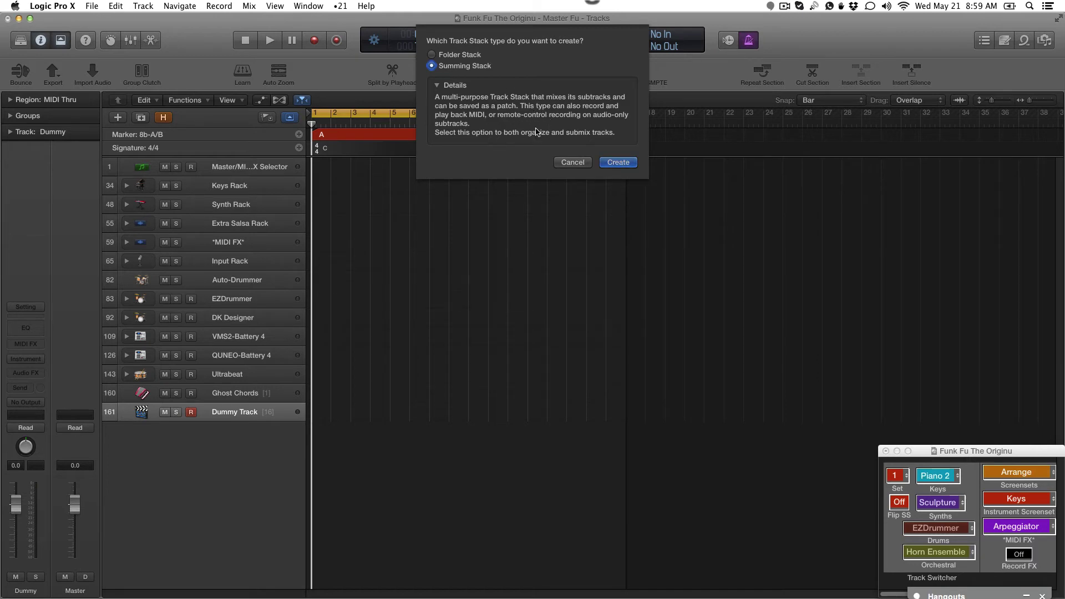
{"action": "left_click", "coordinate": [467, 56]}
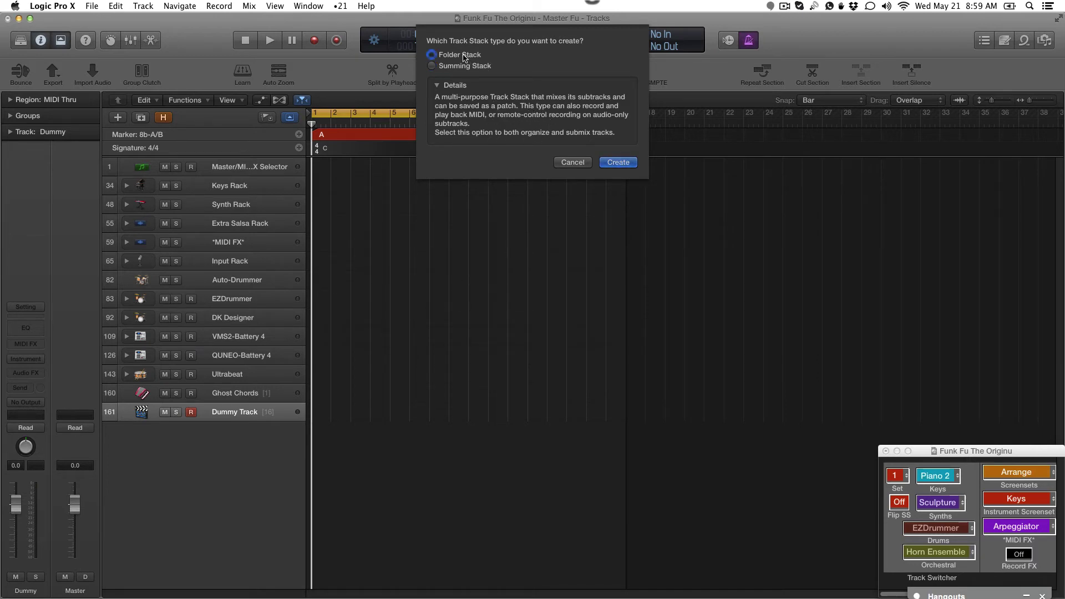
{"action": "left_click", "coordinate": [620, 165]}
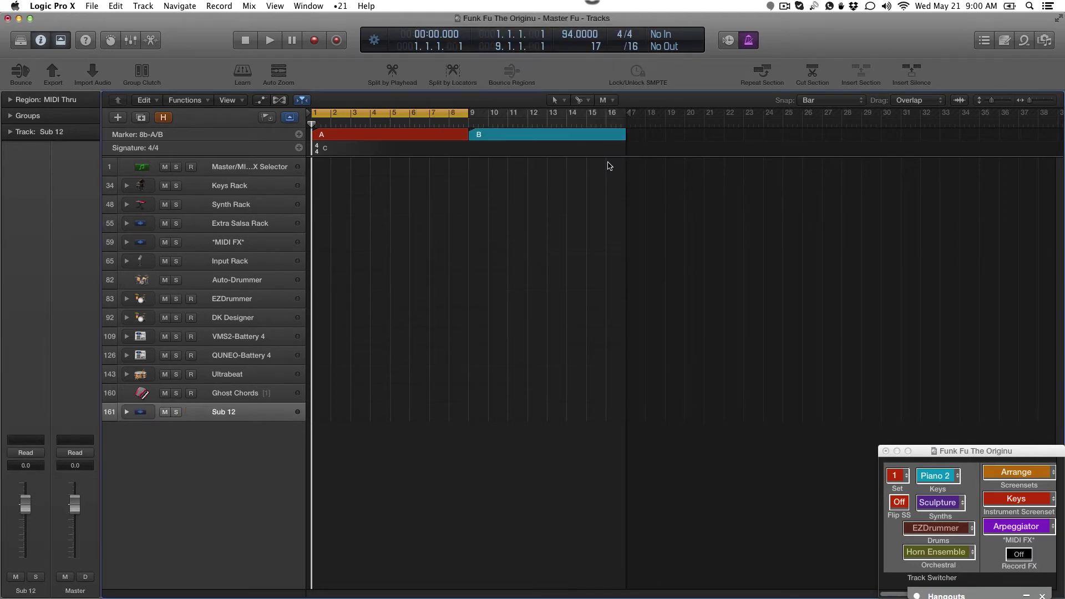
- Expand the Sub 12 stack and rename it 'Drum Rack'
{"action": "left_click", "coordinate": [125, 411]}
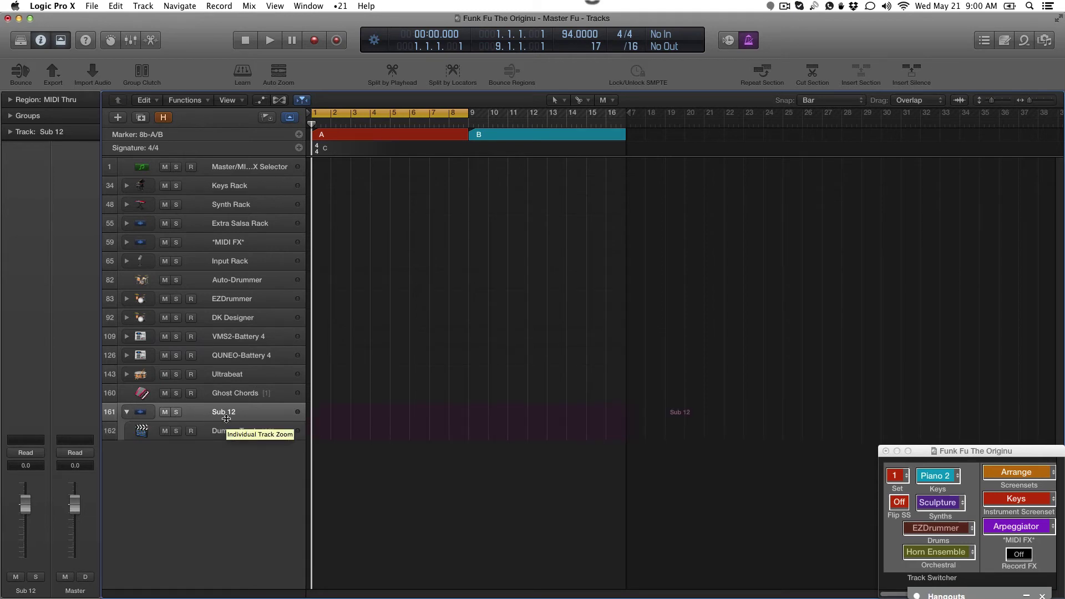
{"action": "double_click", "coordinate": [223, 413]}
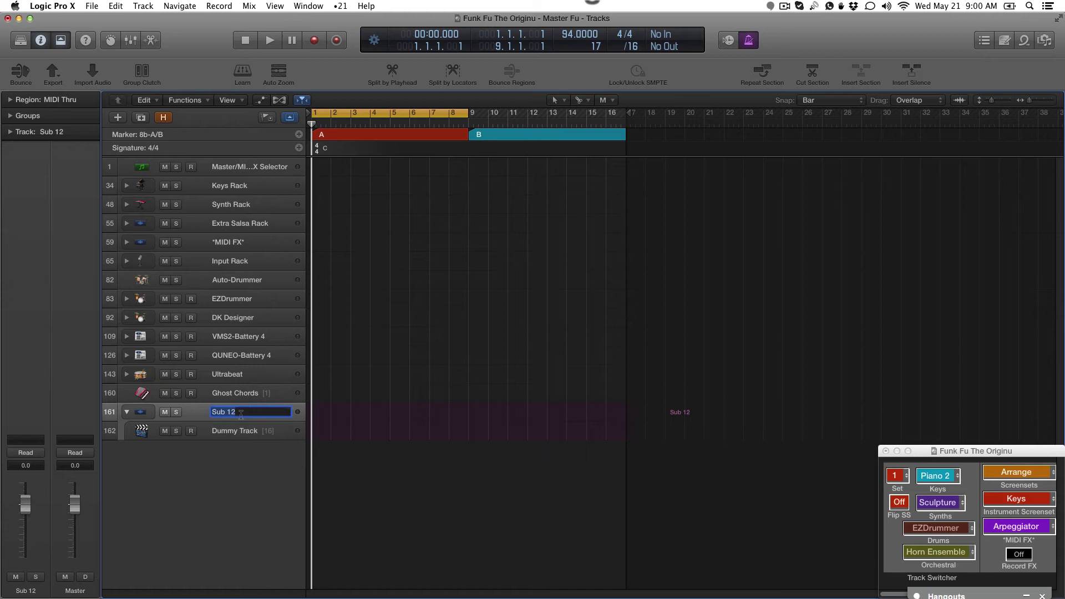
{"action": "type", "text": "Drum "}
{"action": "type", "text": "Rack"}
{"action": "key", "text": "Return"}
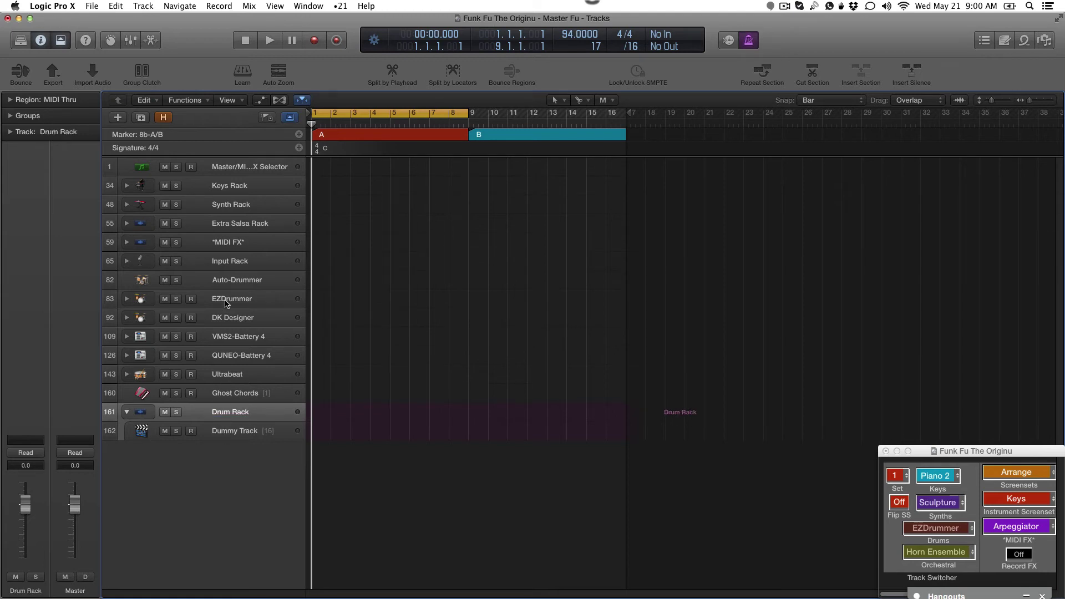
- Move Auto-Drummer through Ultrabeat into Drum Rack and move Dummy Track out above it
{"action": "left_click", "coordinate": [228, 283]}
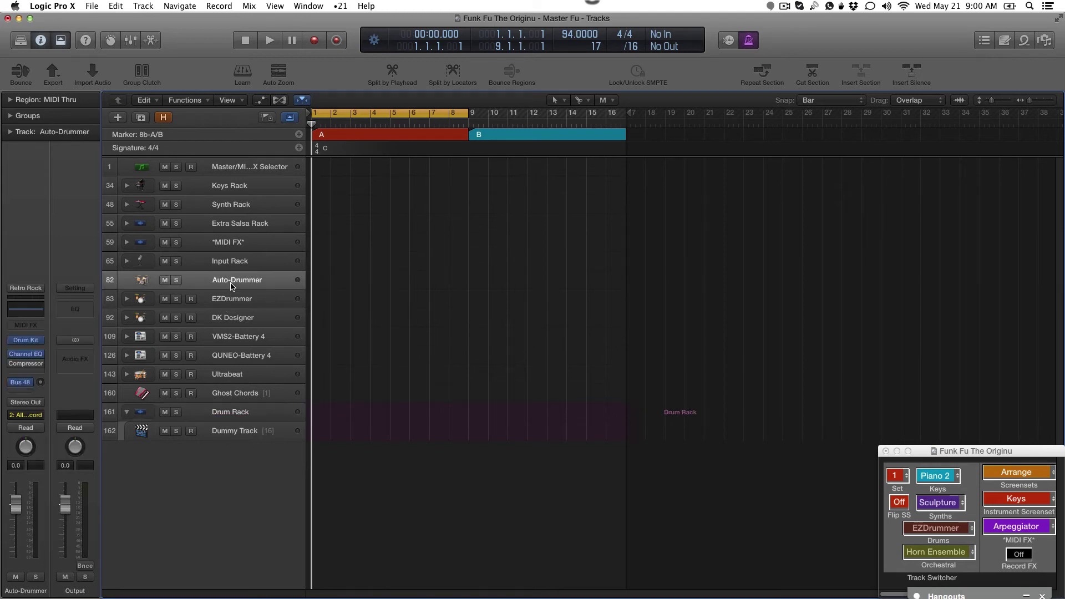
{"action": "left_click", "coordinate": [239, 374], "text": "shift"}
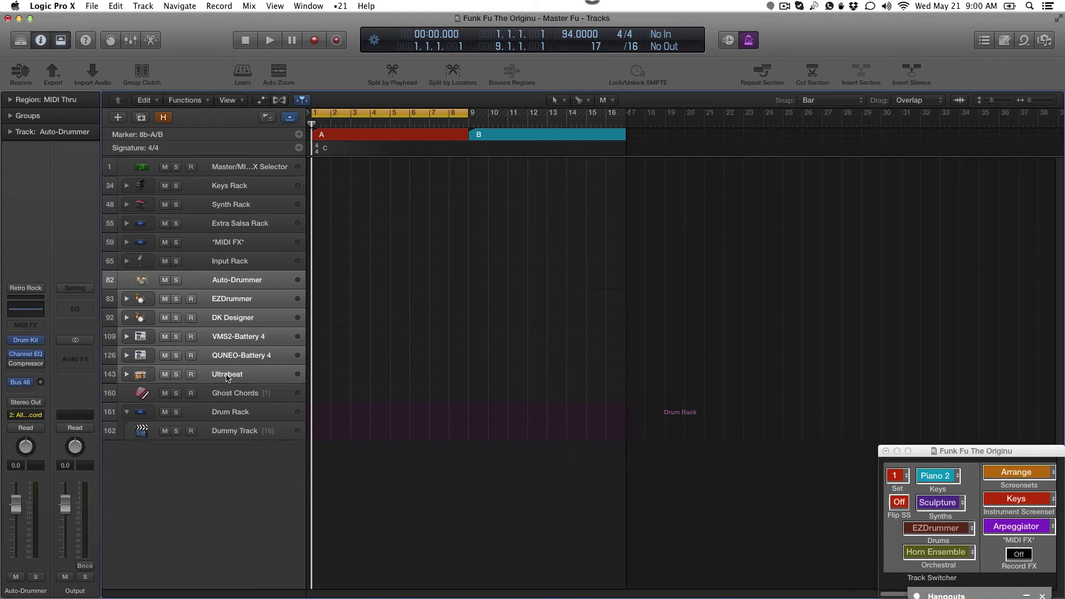
{"action": "left_click_drag", "start_coordinate": [239, 287], "coordinate": [239, 418]}
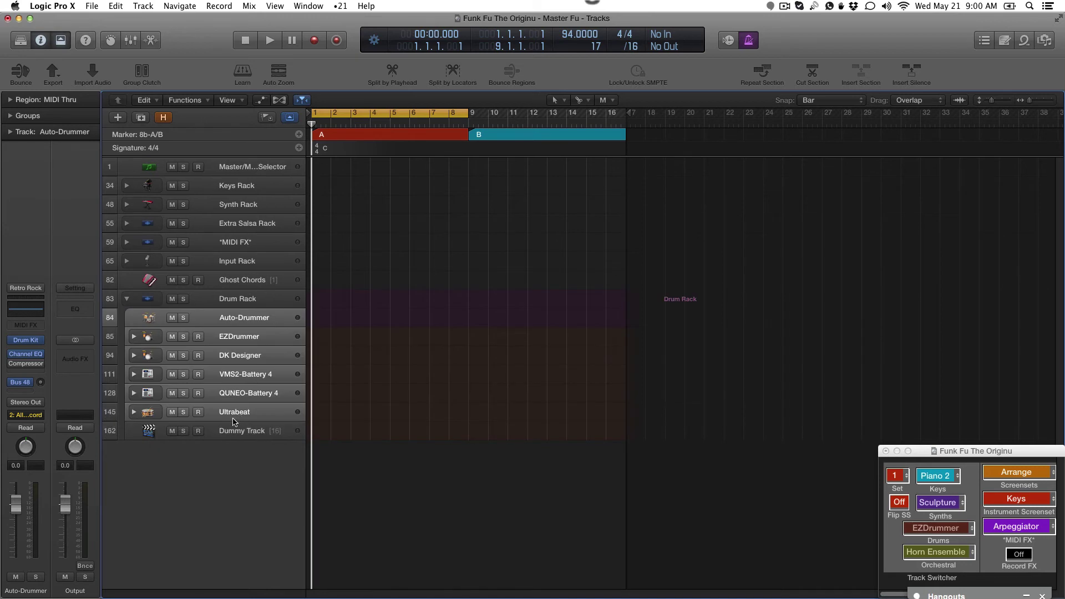
{"action": "left_click", "coordinate": [128, 299]}
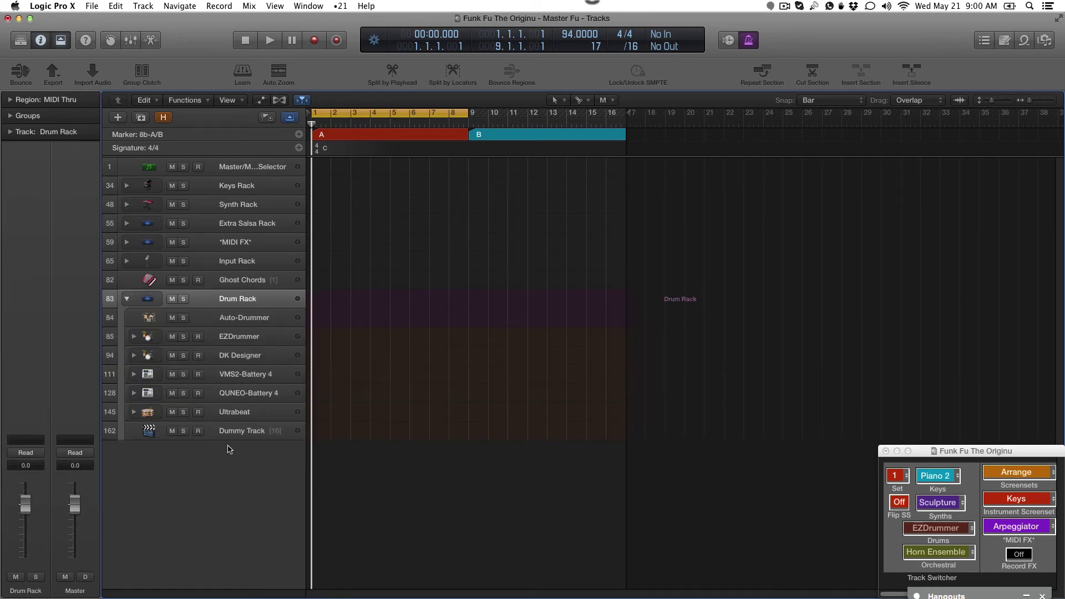
{"action": "left_click_drag", "start_coordinate": [238, 430], "coordinate": [246, 294]}
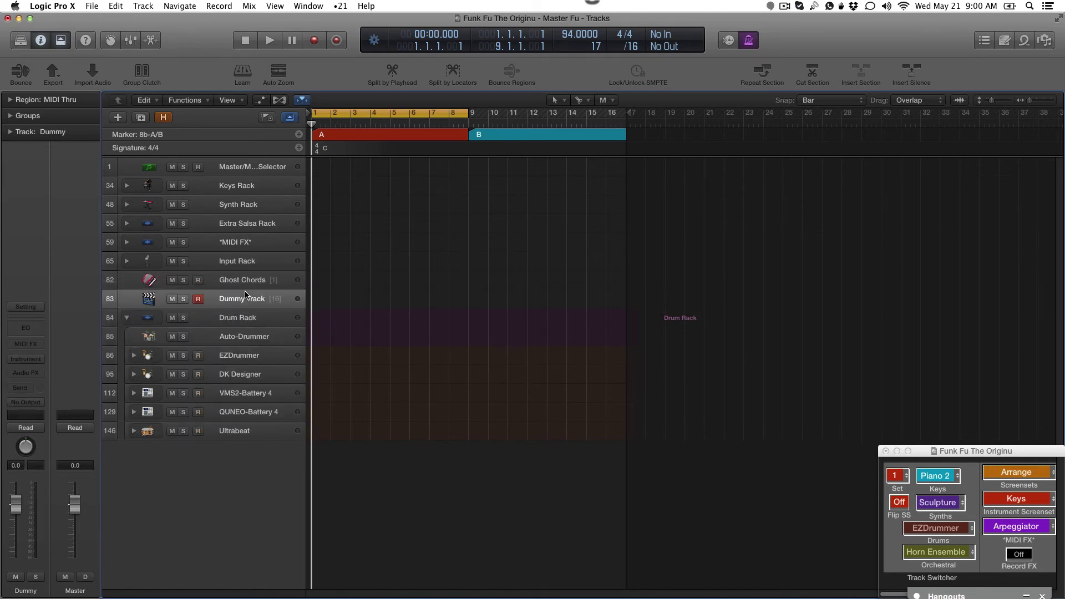
{"action": "left_click", "coordinate": [126, 317]}
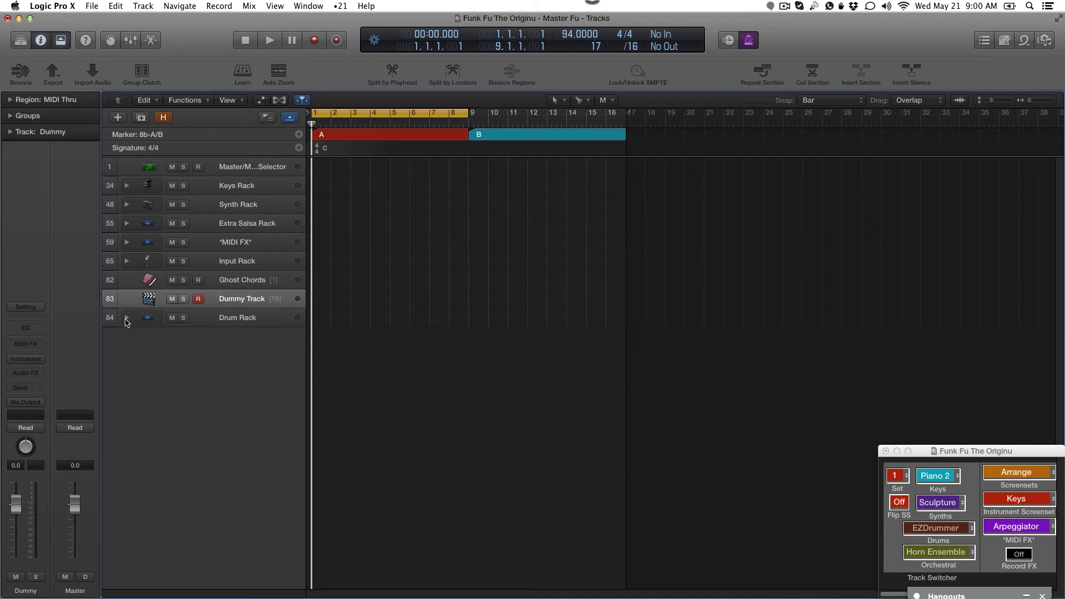
- Move Drum Rack to the top below Master, give it a drum icon, and expand it
{"action": "mouse_move", "coordinate": [229, 323]}
{"action": "left_mouse_down"}
{"action": "mouse_move", "coordinate": [229, 177]}
{"action": "mouse_move", "coordinate": [148, 188]}
{"action": "left_mouse_up"}
{"action": "left_click", "coordinate": [148, 187]}
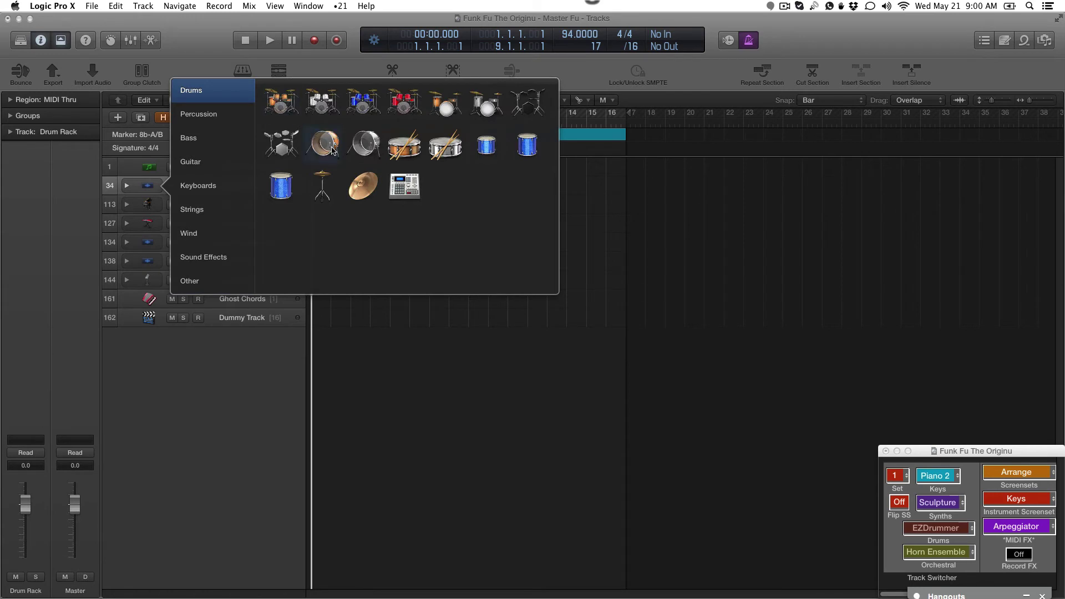
{"action": "left_click", "coordinate": [329, 149]}
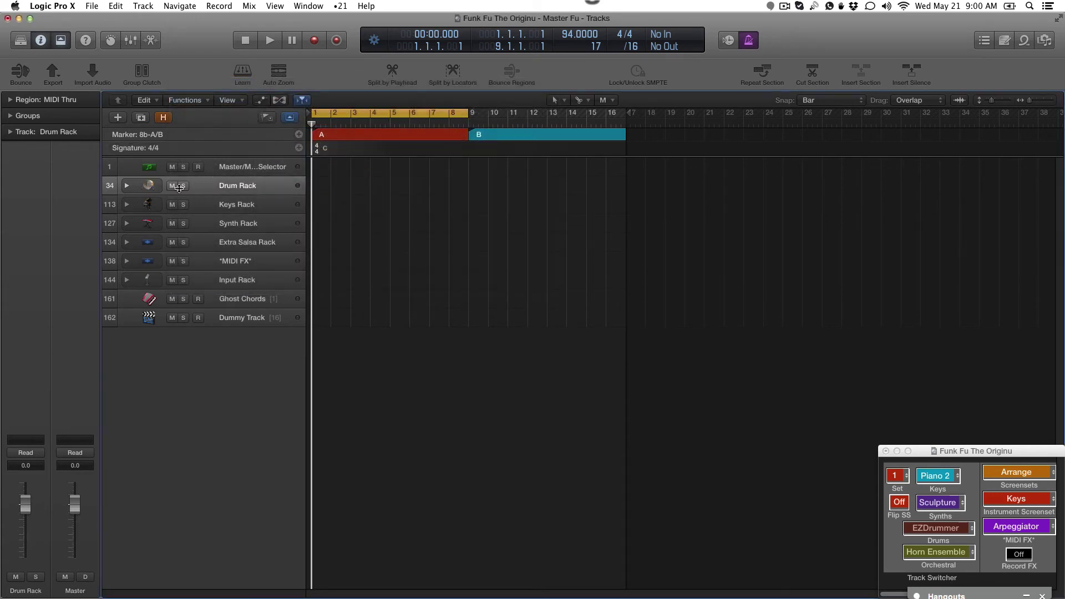
{"action": "left_click", "coordinate": [126, 186]}
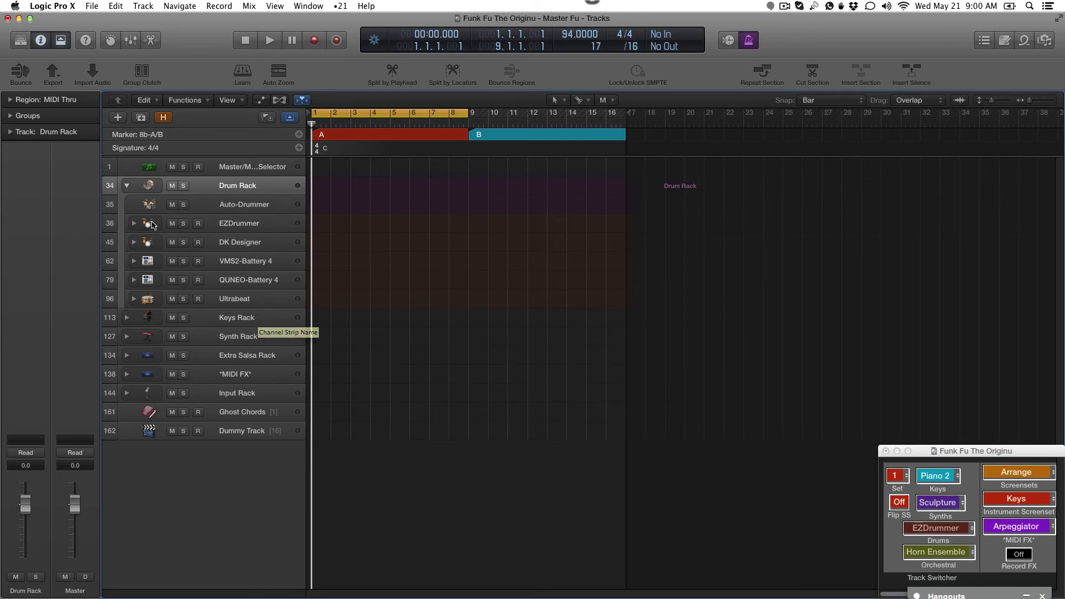
- Expand the EZDrummer, DK Designer, VMS2-Battery 4, QUNEO-Battery 4 and Ultrabeat sub-stacks
{"action": "left_click", "coordinate": [134, 223]}
{"action": "left_click", "coordinate": [134, 261]}
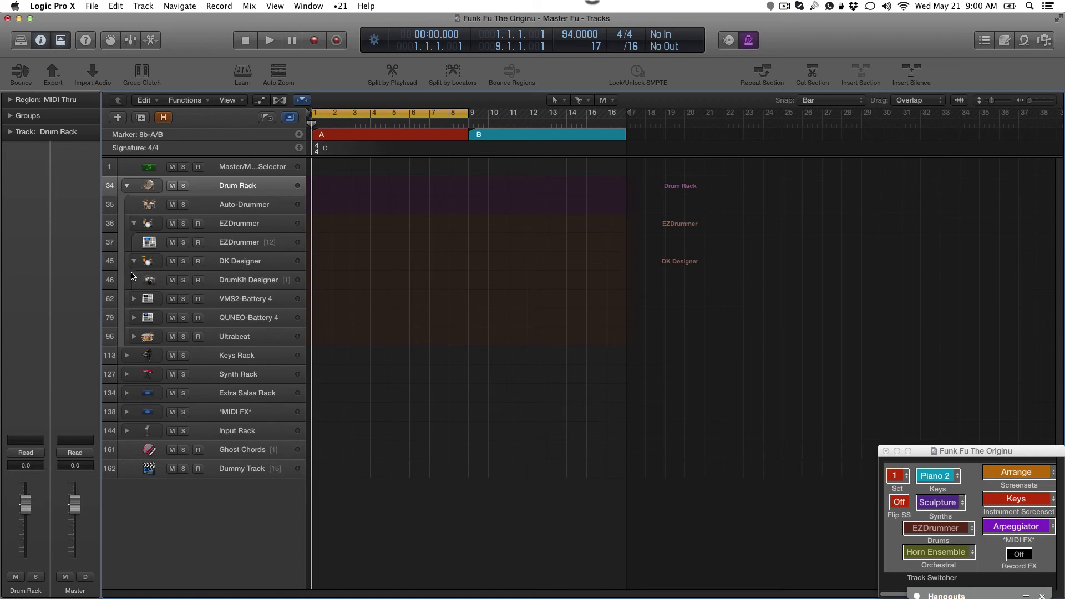
{"action": "left_click", "coordinate": [134, 299]}
{"action": "left_click", "coordinate": [134, 337]}
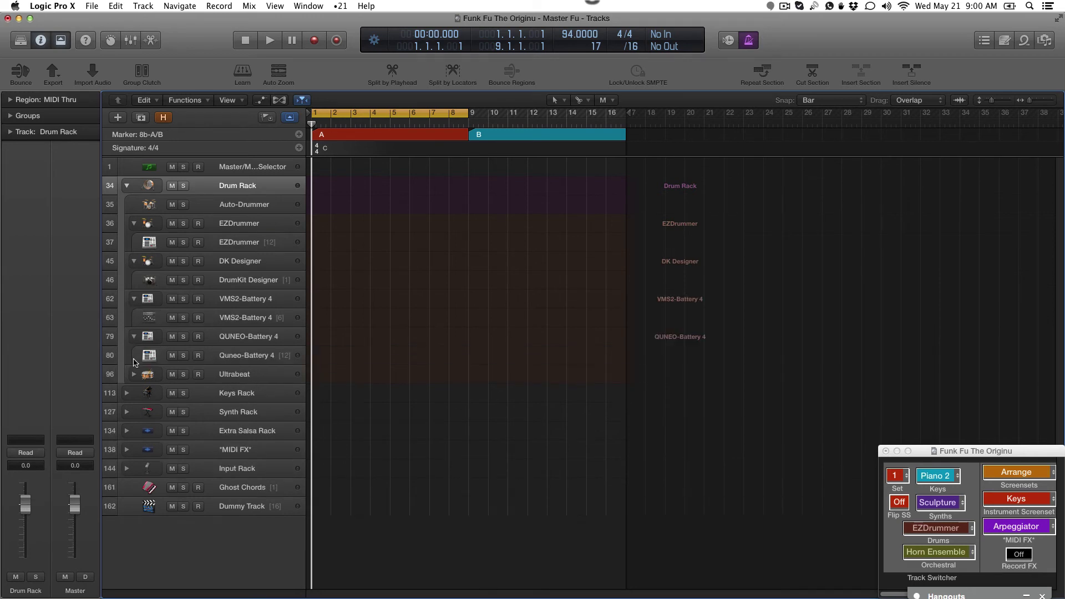
{"action": "left_click", "coordinate": [134, 374]}
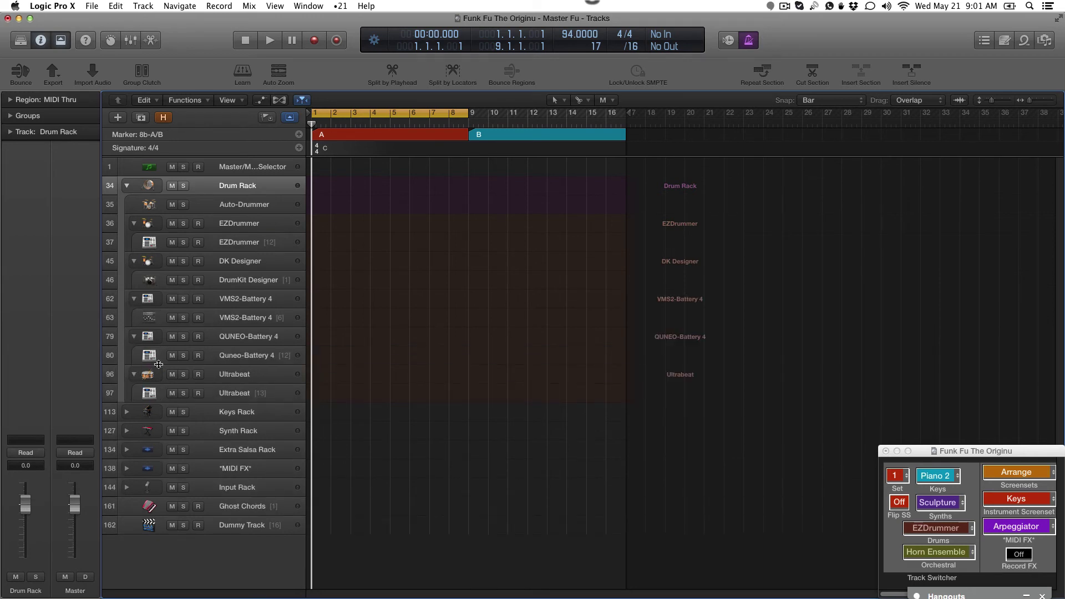
{"action": "left_click", "coordinate": [248, 376]}
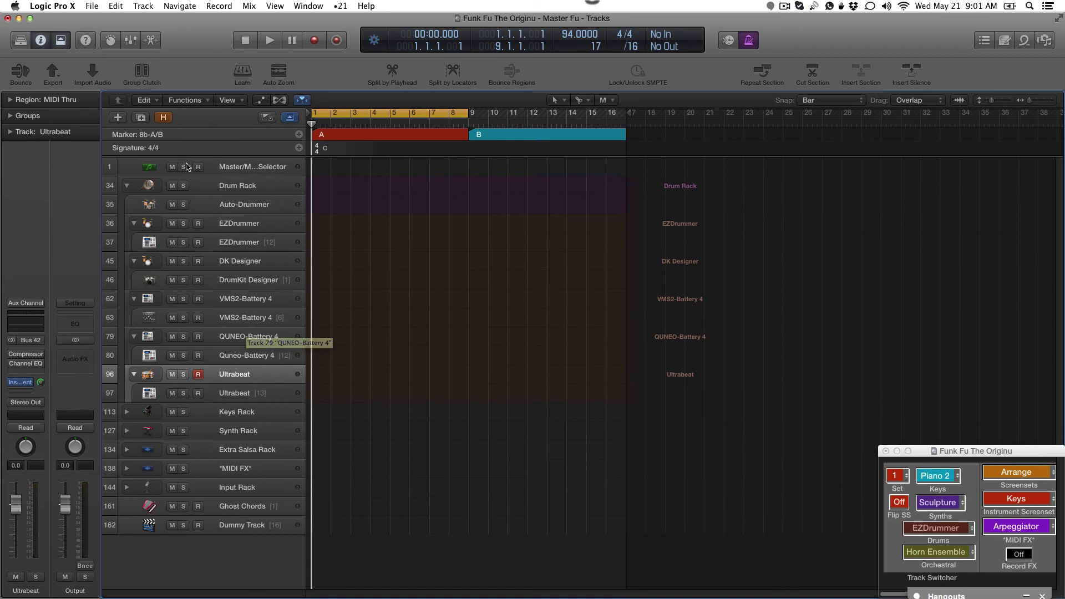
- Mark the QUNEO-Battery 4 and Ultrabeat sub-stack headers hidden, then conceal hidden tracks
{"action": "left_click", "coordinate": [165, 118]}
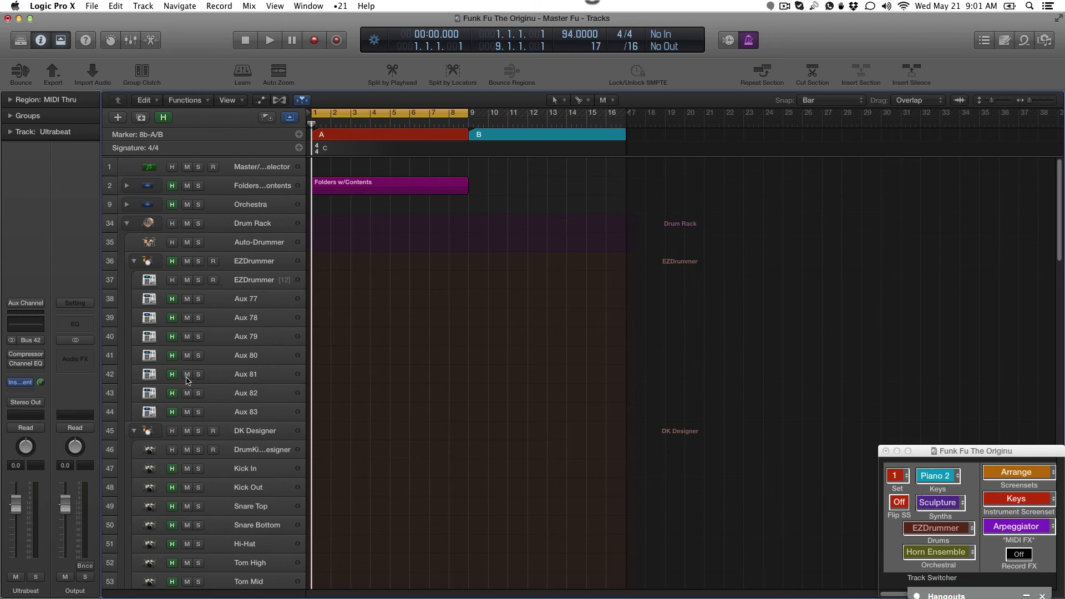
{"action": "scroll", "coordinate": [175, 431], "scroll_direction": "down", "scroll_amount": 5}
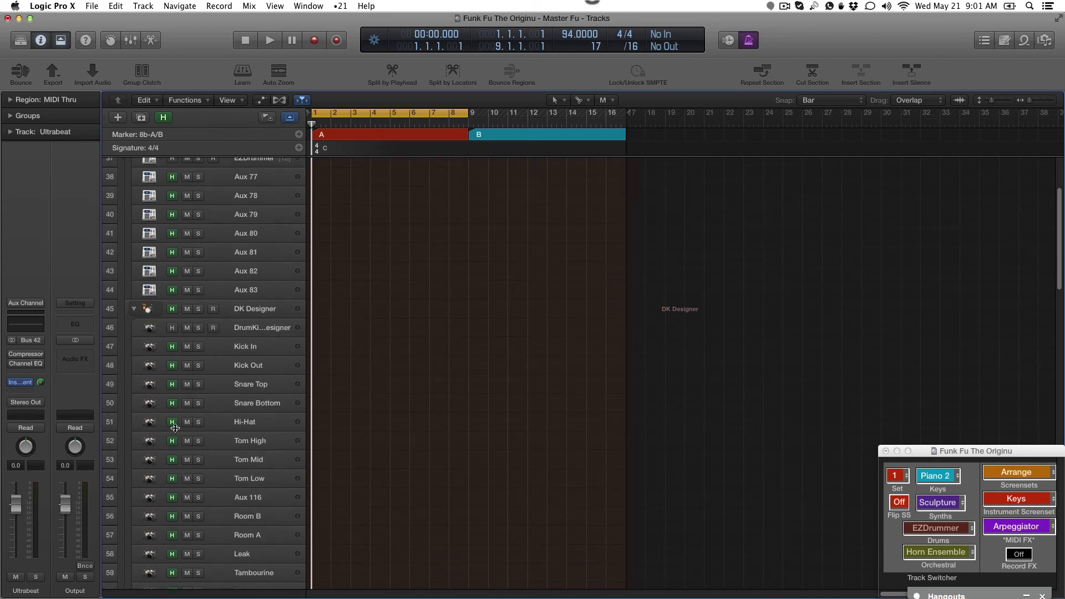
{"action": "scroll", "coordinate": [175, 434], "scroll_direction": "down", "scroll_amount": 5}
{"action": "scroll", "coordinate": [175, 435], "scroll_direction": "down", "scroll_amount": 5}
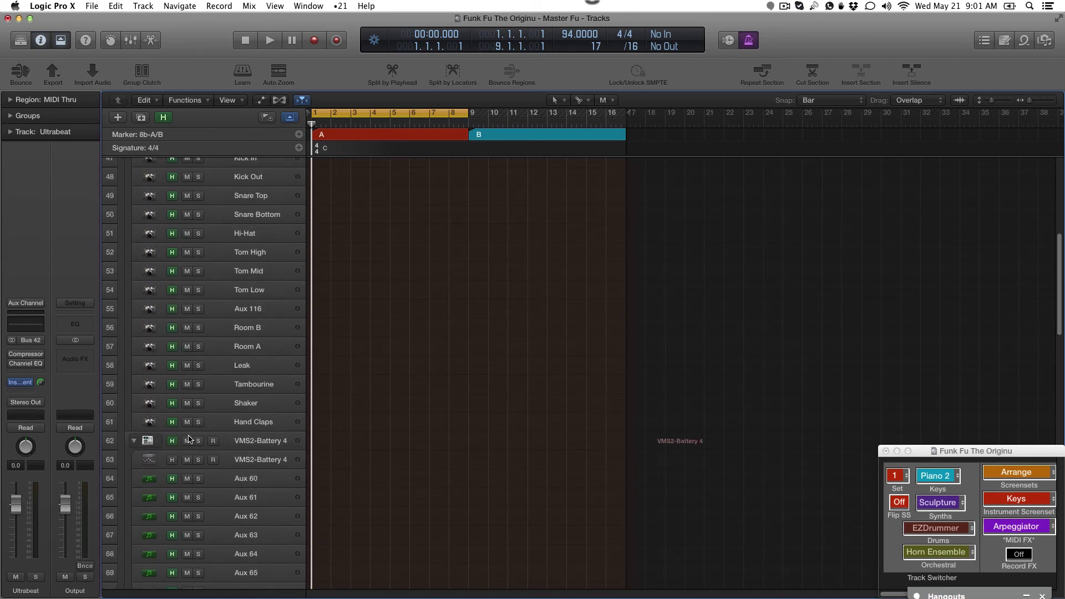
{"action": "scroll", "coordinate": [175, 445], "scroll_direction": "down", "scroll_amount": 5}
{"action": "scroll", "coordinate": [175, 448], "scroll_direction": "down", "scroll_amount": 5}
{"action": "left_click", "coordinate": [172, 446]}
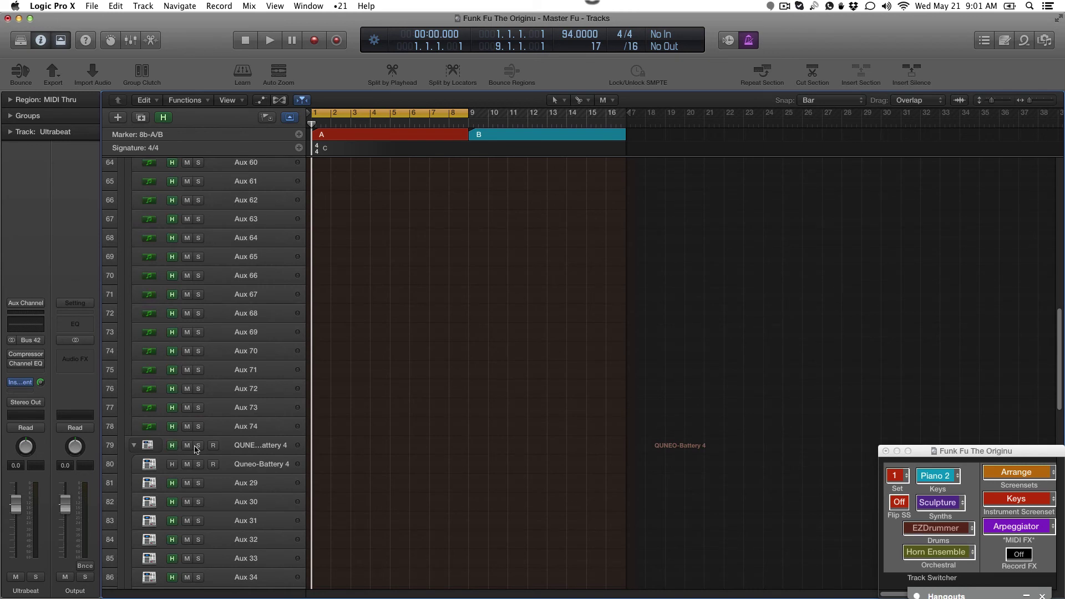
{"action": "scroll", "coordinate": [237, 449], "scroll_direction": "down", "scroll_amount": 3}
{"action": "scroll", "coordinate": [237, 449], "scroll_direction": "down", "scroll_amount": 5}
{"action": "scroll", "coordinate": [237, 450], "scroll_direction": "down", "scroll_amount": 5}
{"action": "scroll", "coordinate": [237, 450], "scroll_direction": "down", "scroll_amount": 1}
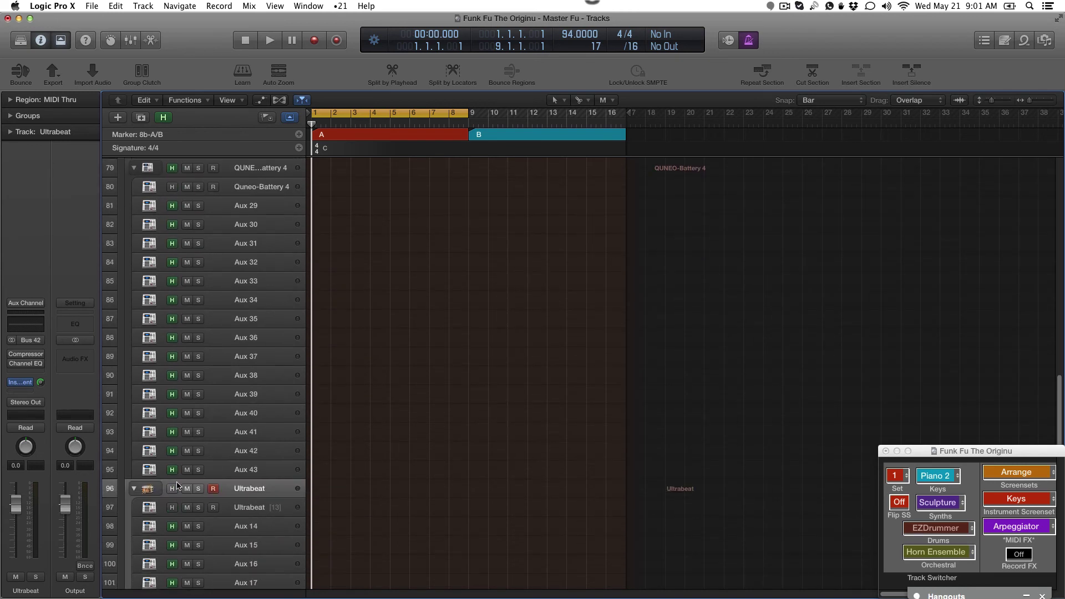
{"action": "left_click", "coordinate": [173, 492]}
{"action": "scroll", "coordinate": [173, 492], "scroll_direction": "down", "scroll_amount": 2}
{"action": "scroll", "coordinate": [217, 437], "scroll_direction": "down", "scroll_amount": 5}
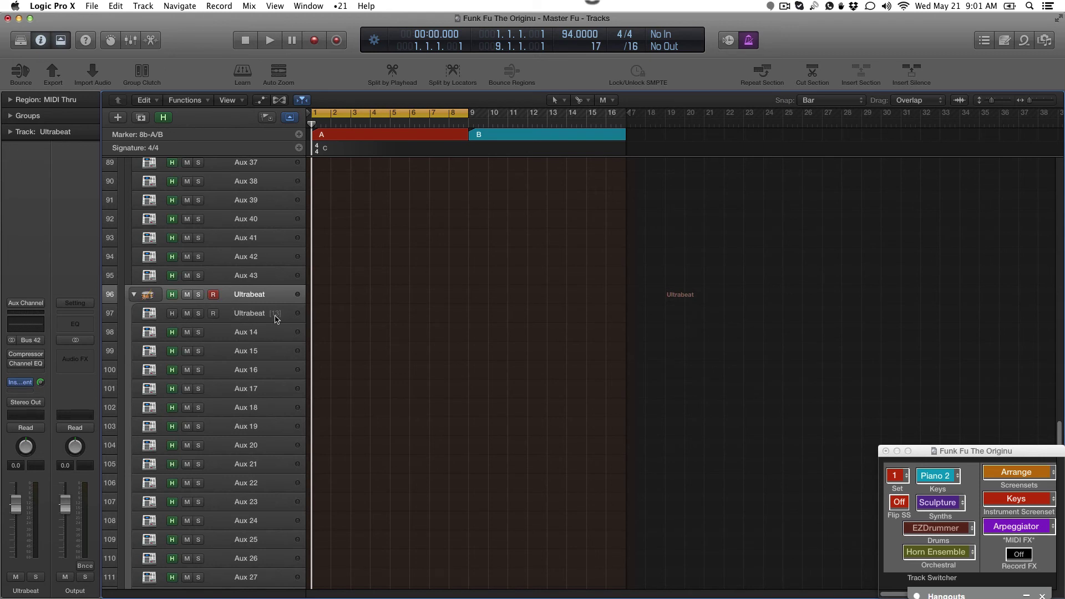
{"action": "scroll", "coordinate": [277, 315], "scroll_direction": "down", "scroll_amount": 1}
{"action": "scroll", "coordinate": [279, 350], "scroll_direction": "down", "scroll_amount": 5}
{"action": "scroll", "coordinate": [279, 364], "scroll_direction": "up", "scroll_amount": 1}
{"action": "scroll", "coordinate": [279, 366], "scroll_direction": "up", "scroll_amount": 5}
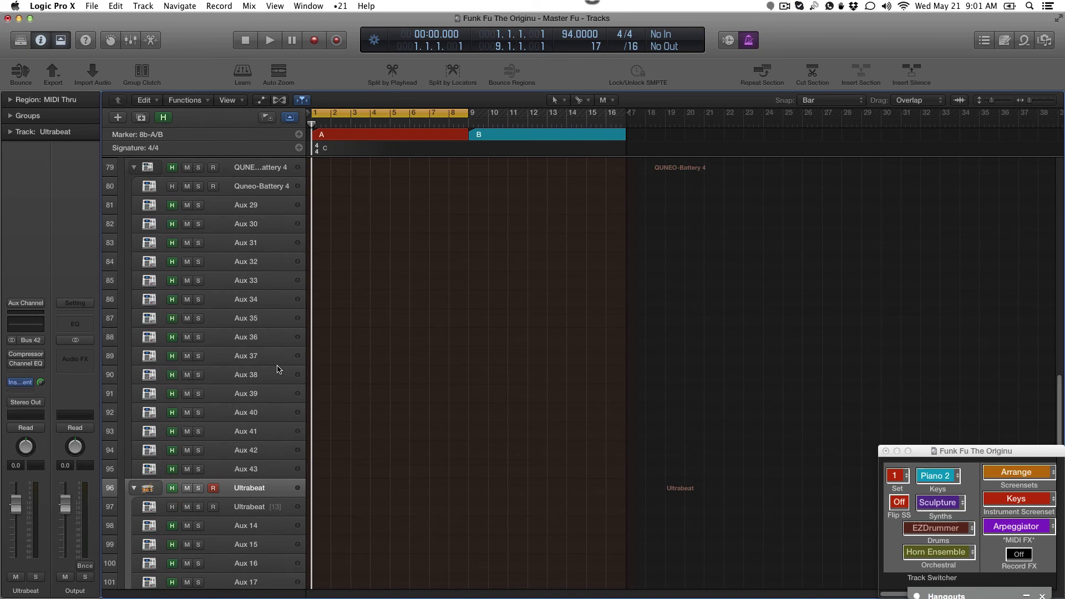
{"action": "scroll", "coordinate": [279, 366], "scroll_direction": "up", "scroll_amount": 3}
{"action": "left_click", "coordinate": [164, 117]}
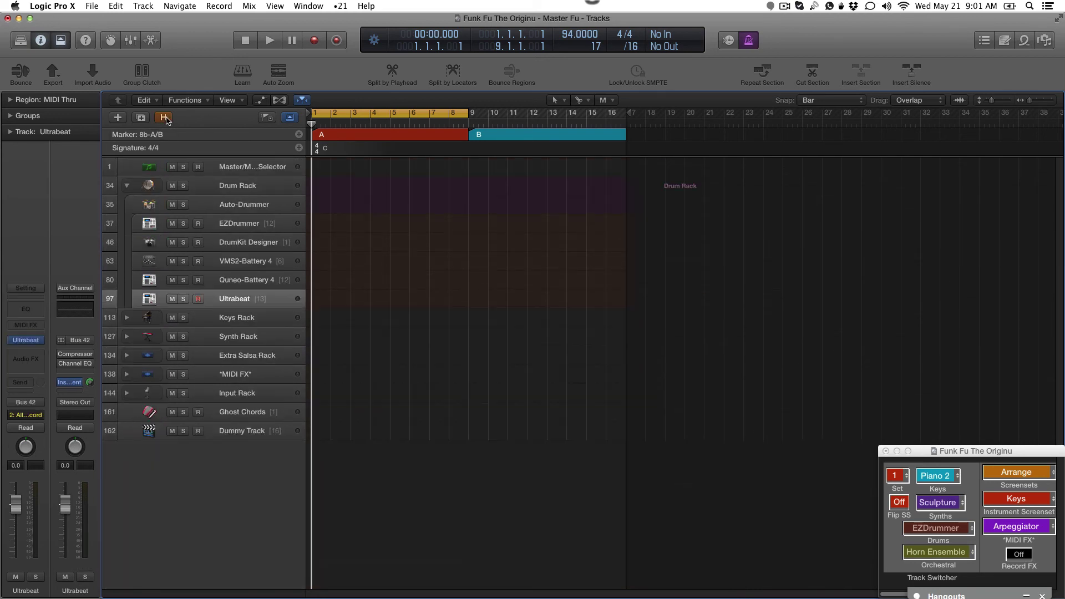
- Select Drum Rack, toggle hidden tracks on and off, then collapse the Drum Rack stack
{"action": "left_click", "coordinate": [239, 209]}
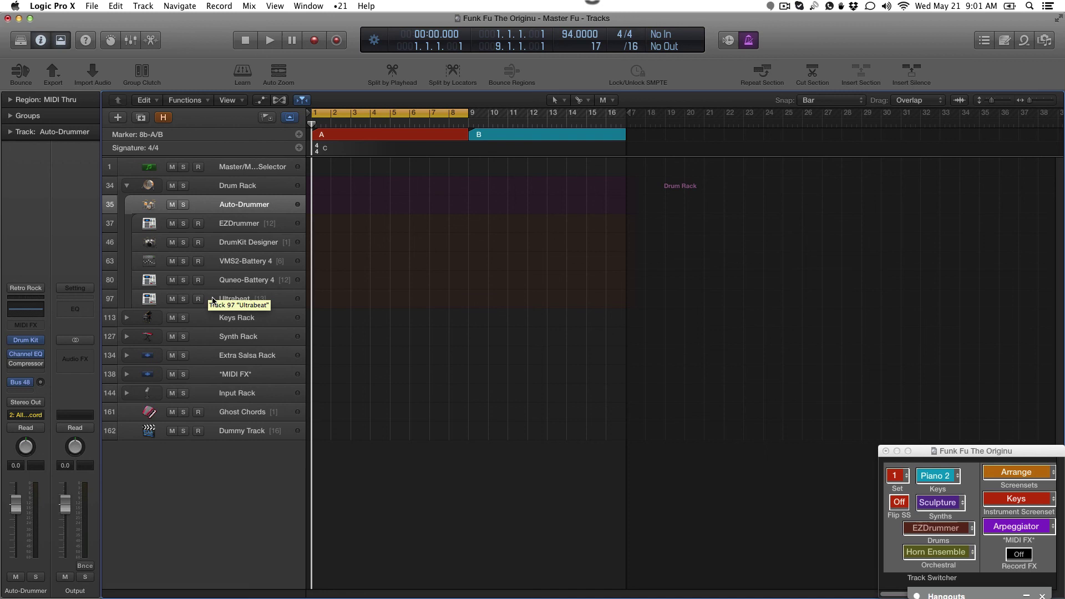
{"action": "left_click", "coordinate": [266, 186]}
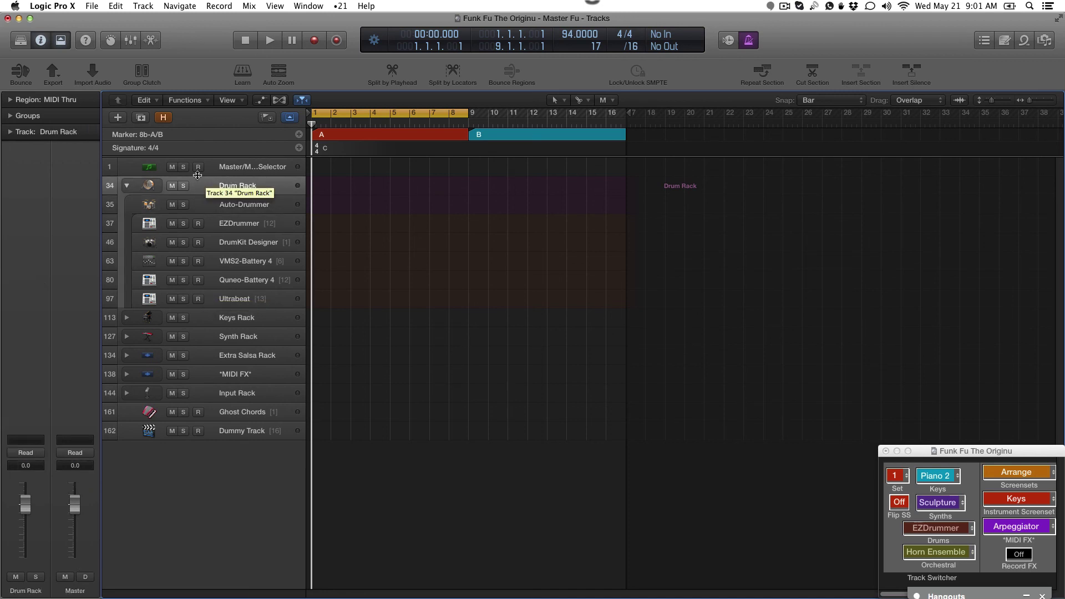
{"action": "left_click", "coordinate": [163, 117]}
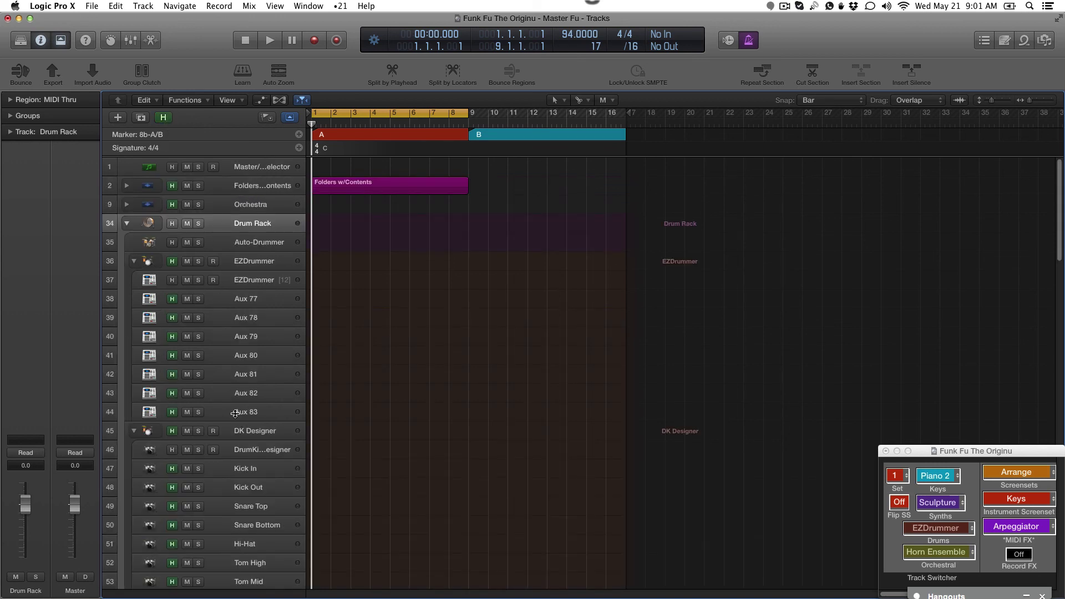
{"action": "left_click", "coordinate": [164, 118]}
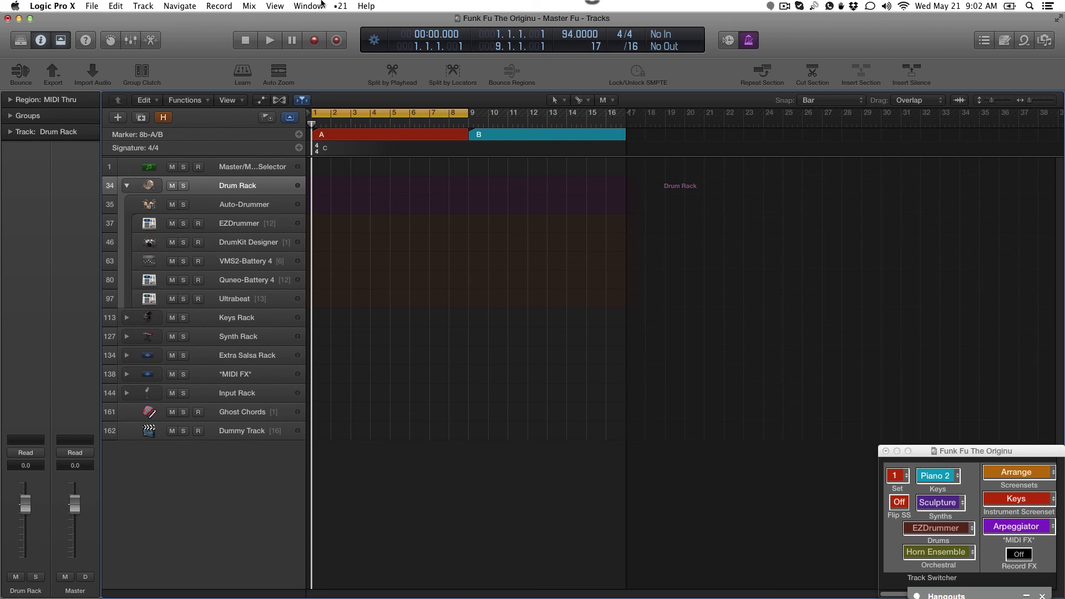
{"action": "left_click", "coordinate": [340, 6]}
{"action": "left_click", "coordinate": [127, 185]}
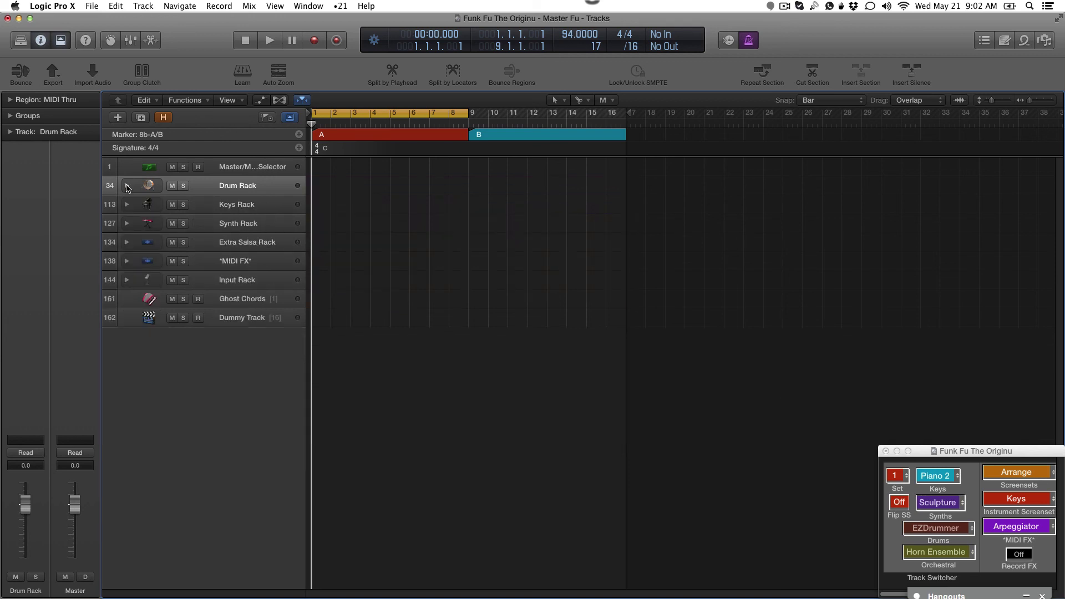